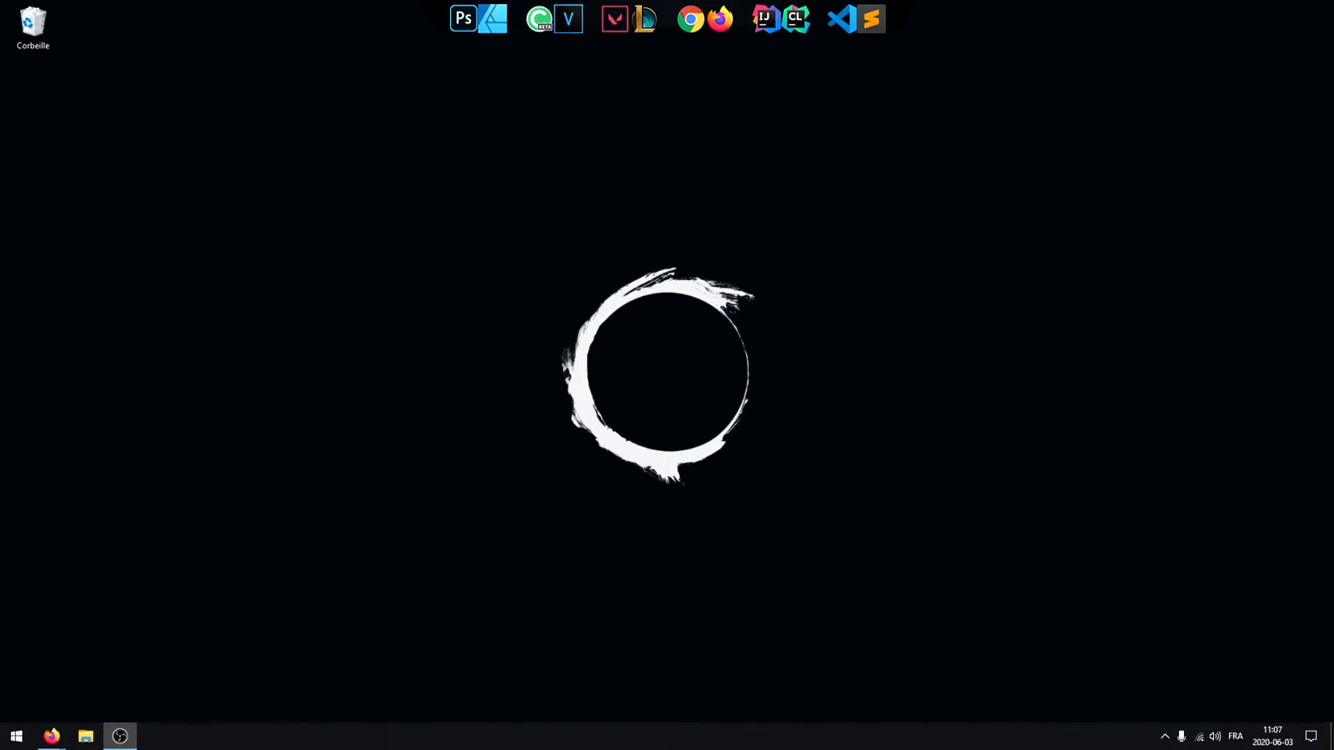
# Step: Switch to Firefox and look over the colour_themes.conf gist and its code
pyautogui.hotkey('alt', 'Tab')
pyautogui.scroll(-2, 656, 462)
pyautogui.scroll(2, 653, 464)
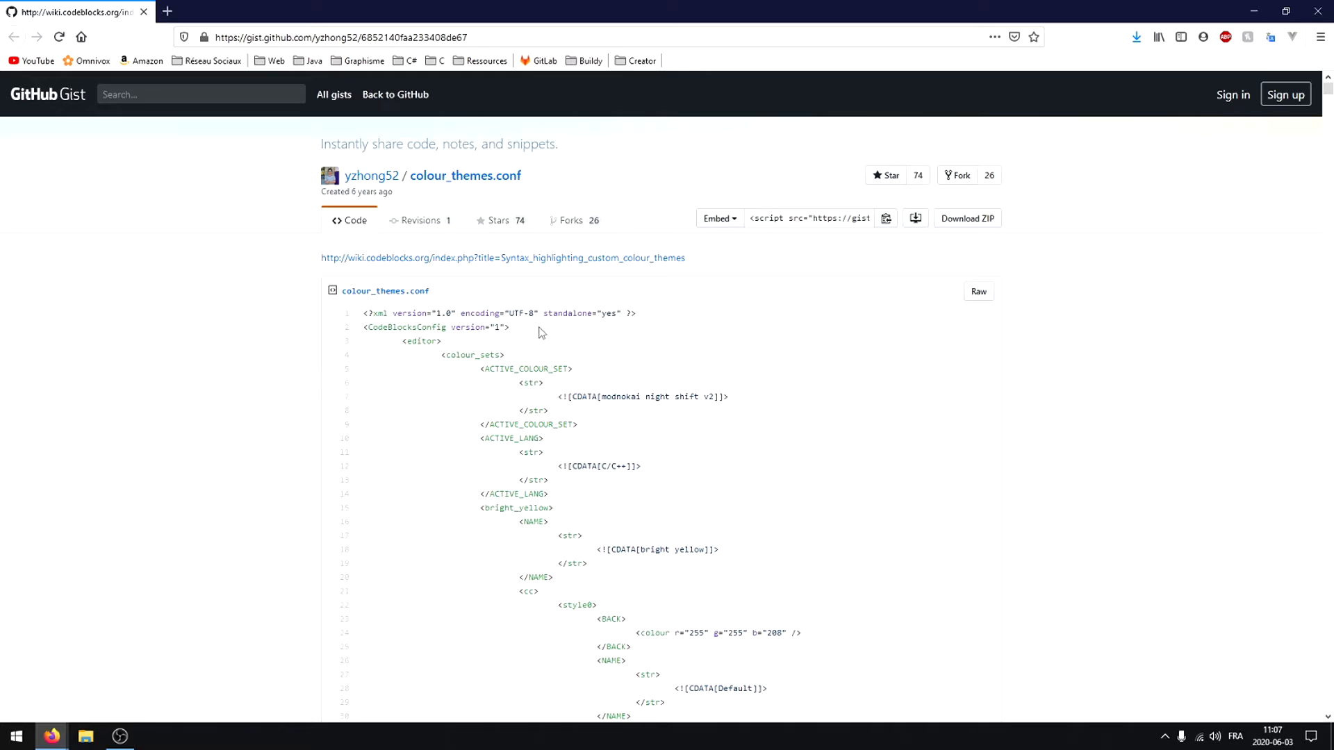
pyautogui.scroll(-3, 567, 464)
pyautogui.scroll(3, 362, 542)
pyautogui.moveTo(368, 182)
pyautogui.scroll(-3, 458, 246)
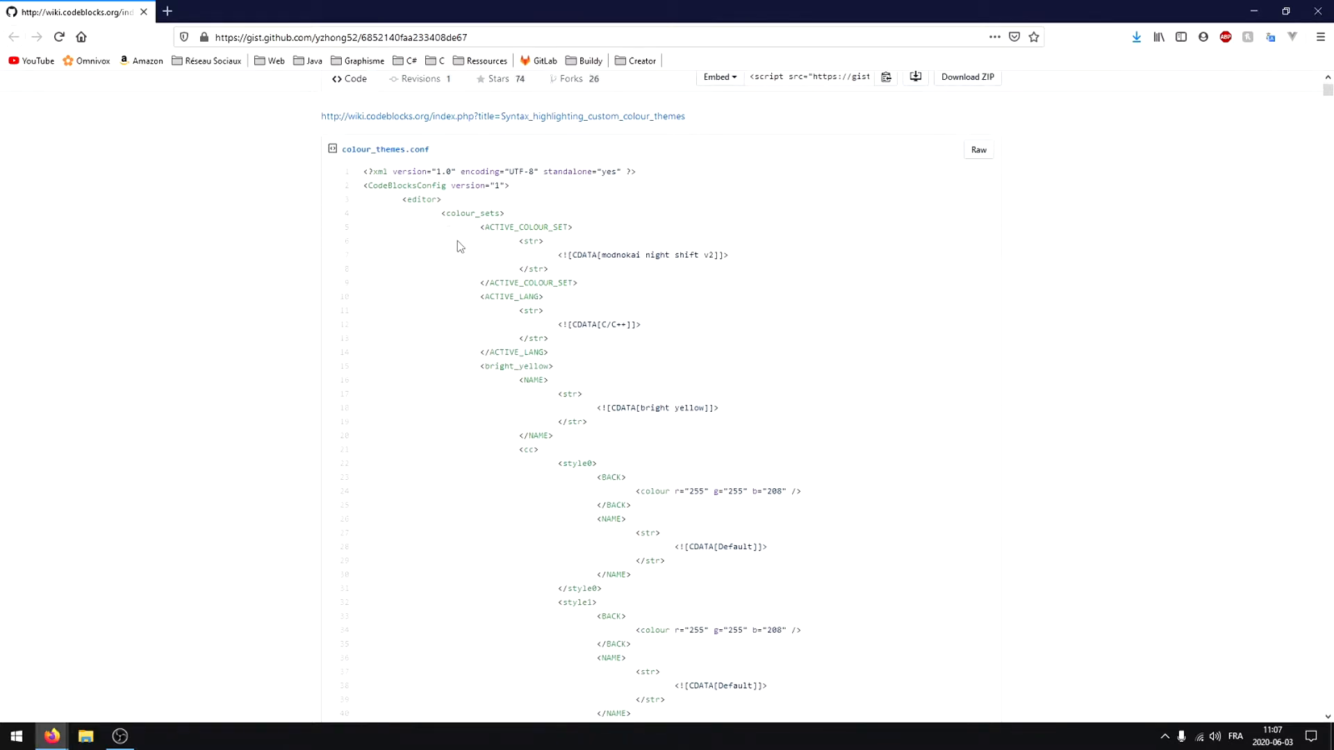
pyautogui.moveTo(367, 174); pyautogui.dragTo(834, 714)
pyautogui.click(837, 596)
pyautogui.scroll(3, 837, 595)
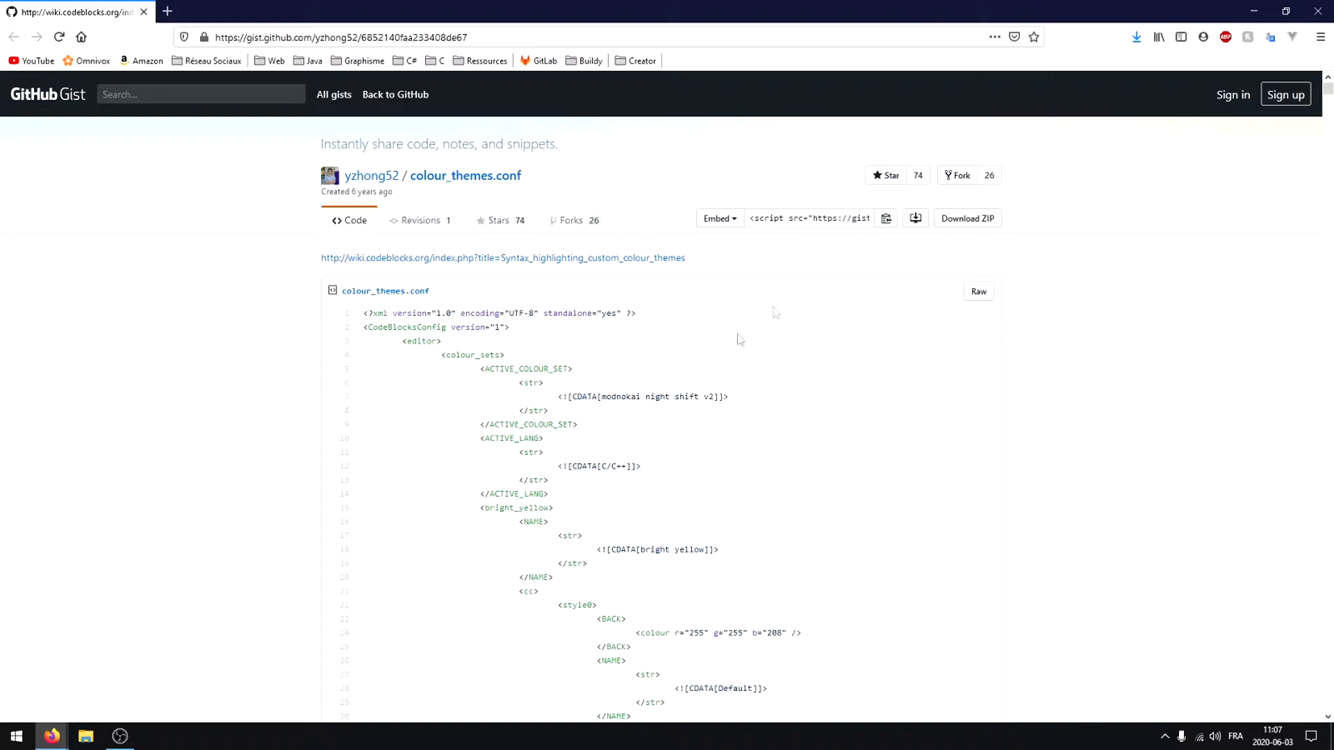
# Step: Download the gist as a ZIP archive opened with WinRAR, and extract colour_themes.conf from it to the desktop
pyautogui.click(958, 224)
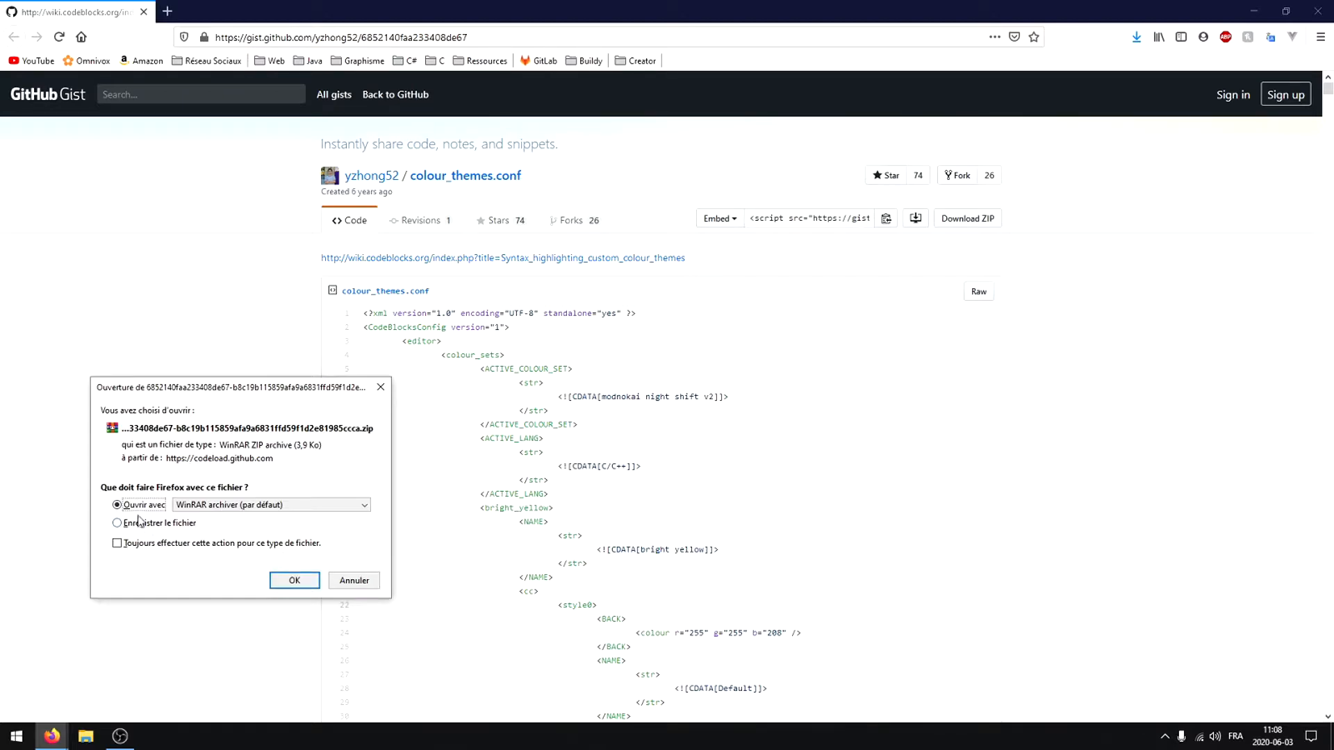
pyautogui.click(313, 583)
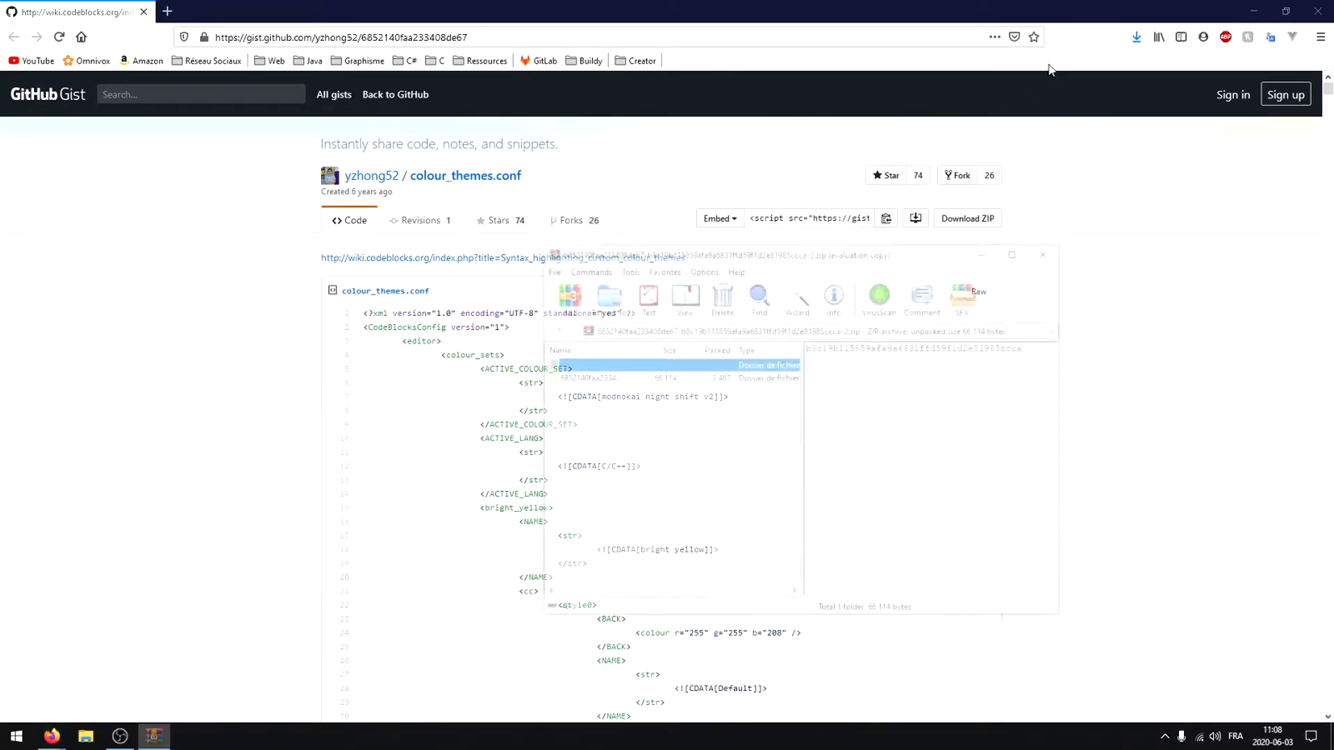
pyautogui.click(1254, 11)
pyautogui.click(589, 382)
pyautogui.doubleClick(589, 382)
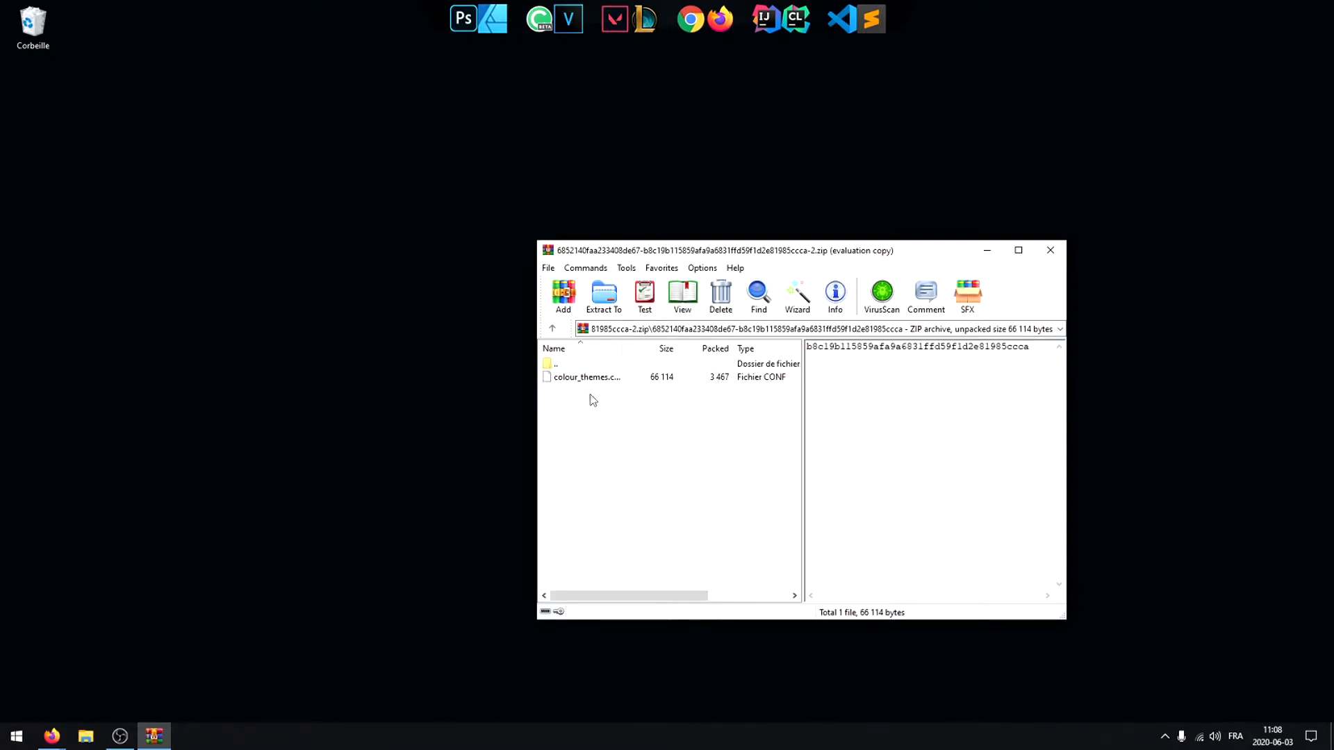
pyautogui.moveTo(587, 379); pyautogui.dragTo(360, 340)
pyautogui.click(1050, 250)
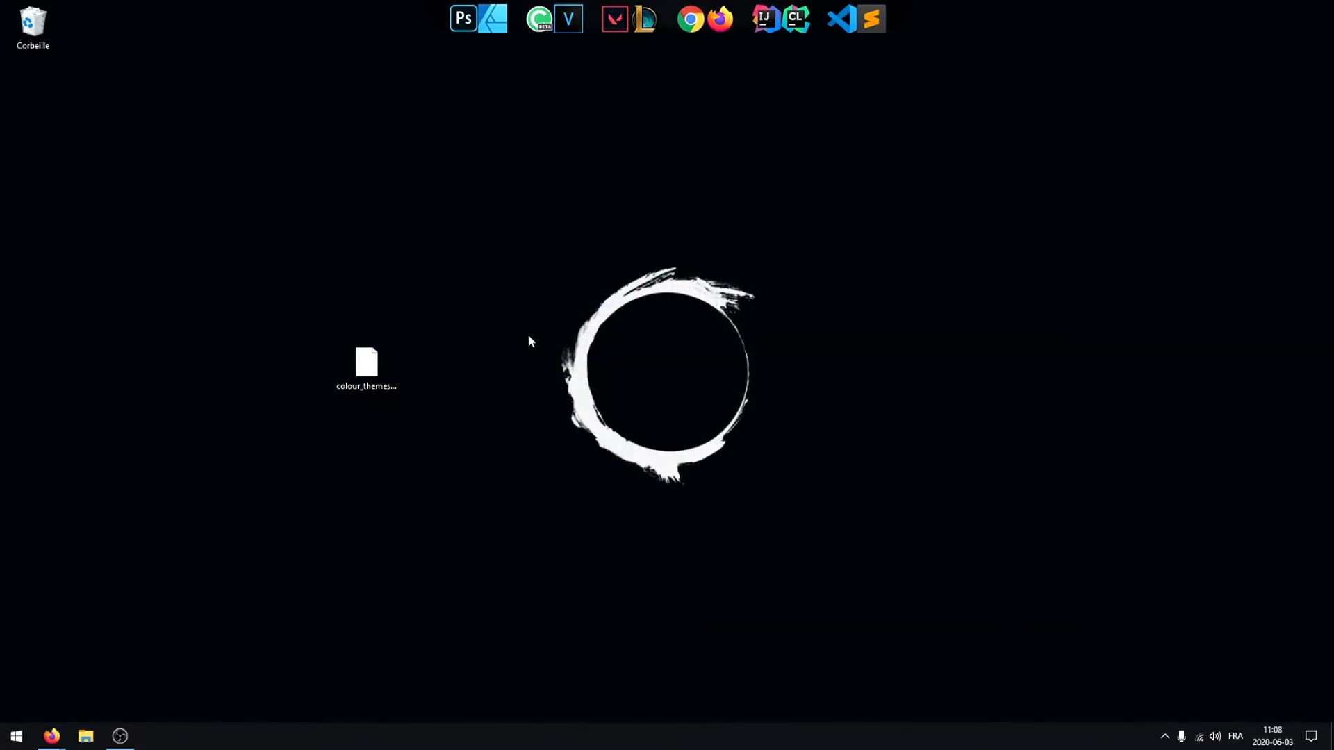
# Step: Launch CodeBlocks Share Config and move its window clear of the desktop file
pyautogui.press('super')
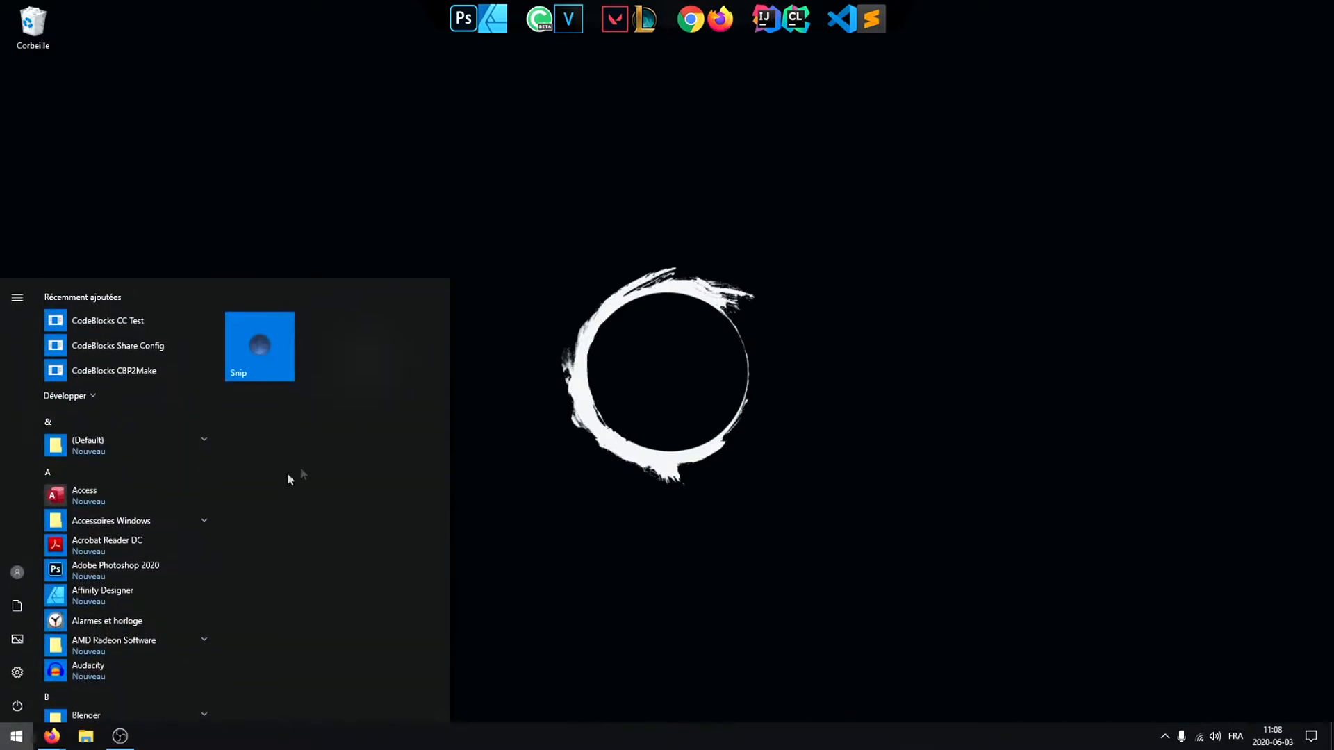
pyautogui.scroll(-8, 57, 413)
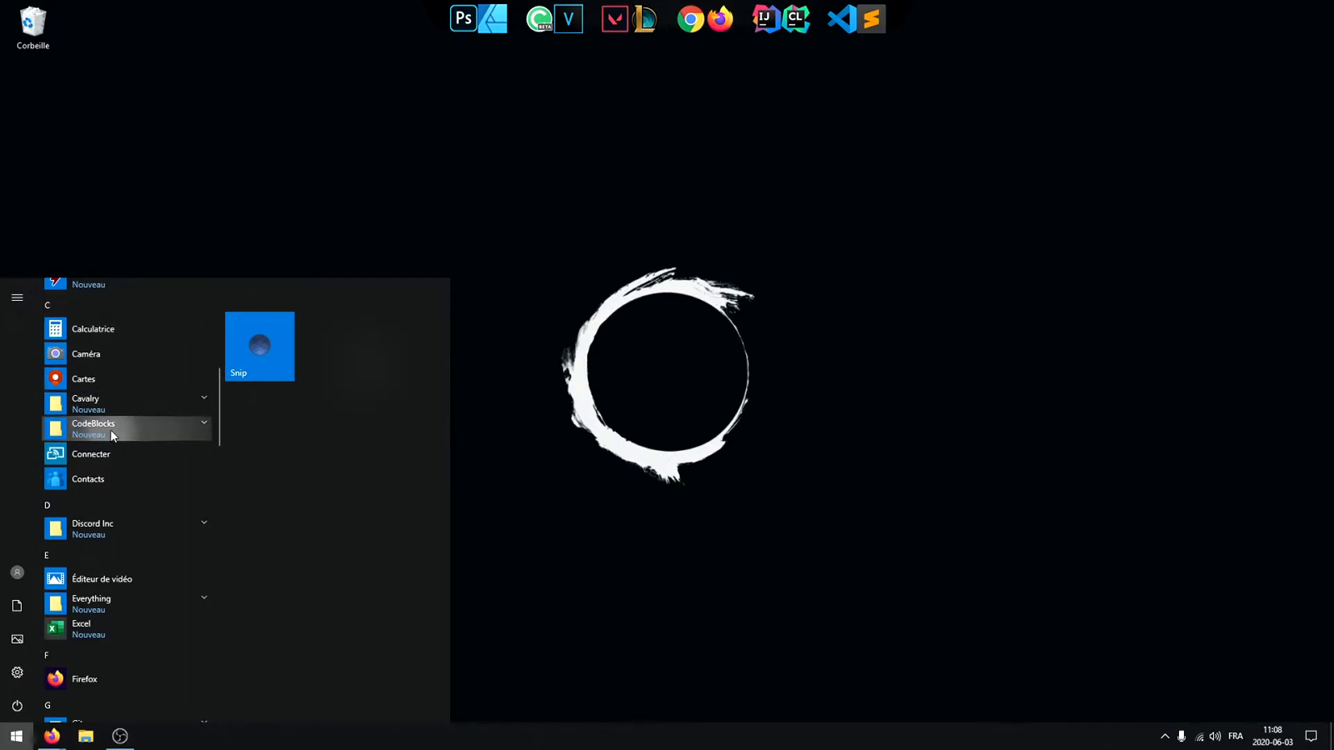
pyautogui.click(139, 428)
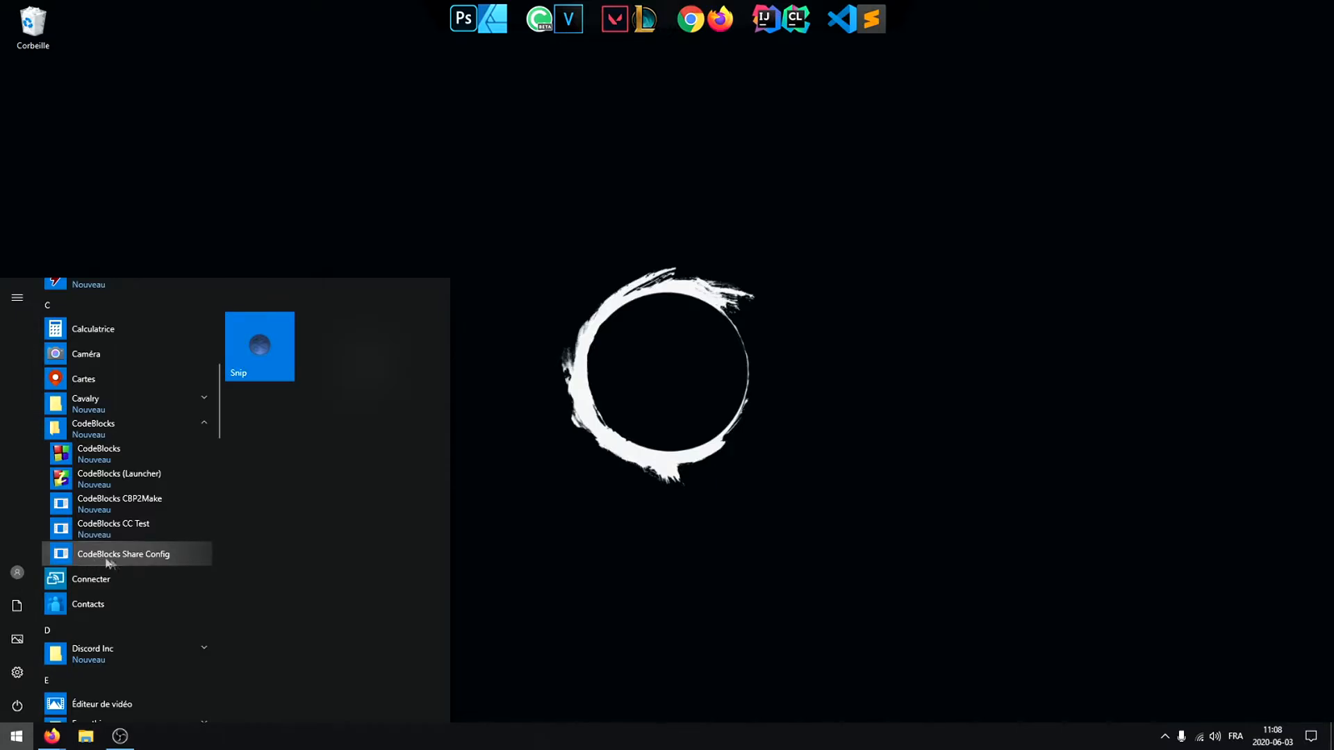
pyautogui.click(146, 558)
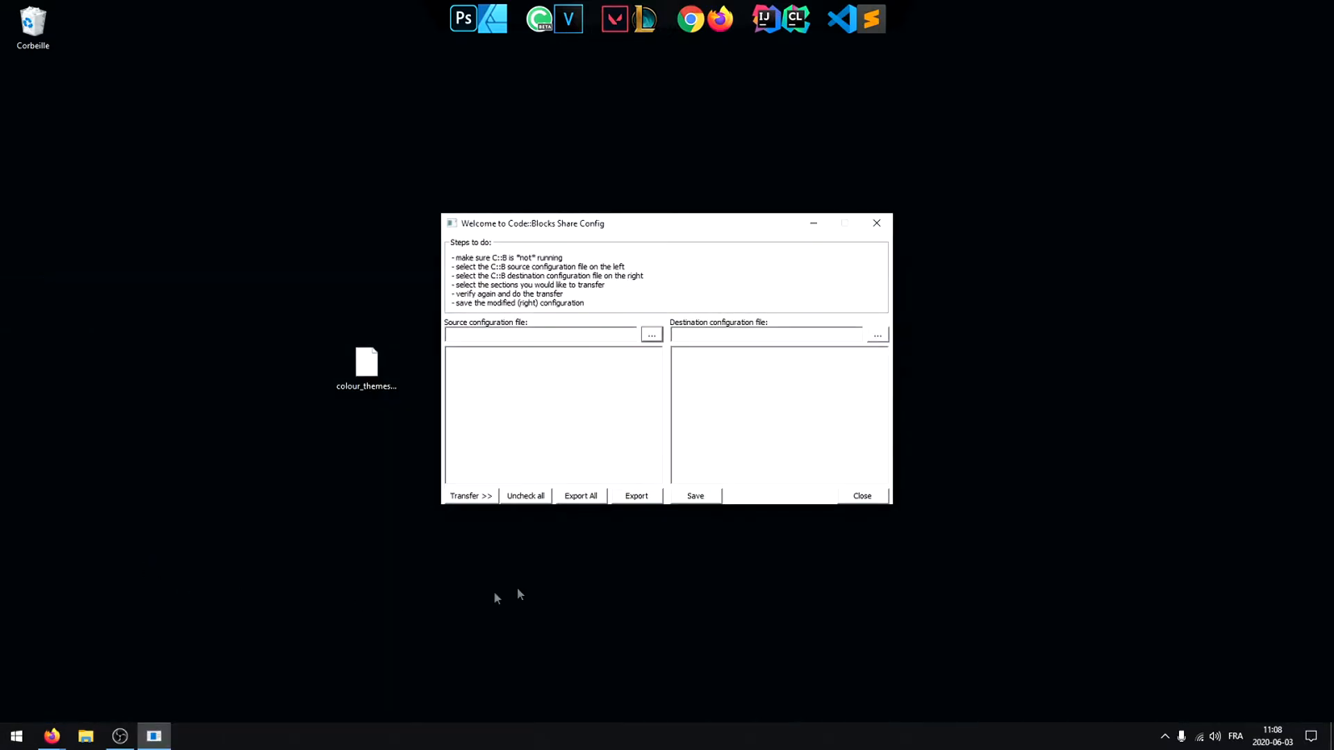
pyautogui.moveTo(599, 224); pyautogui.dragTo(691, 176)
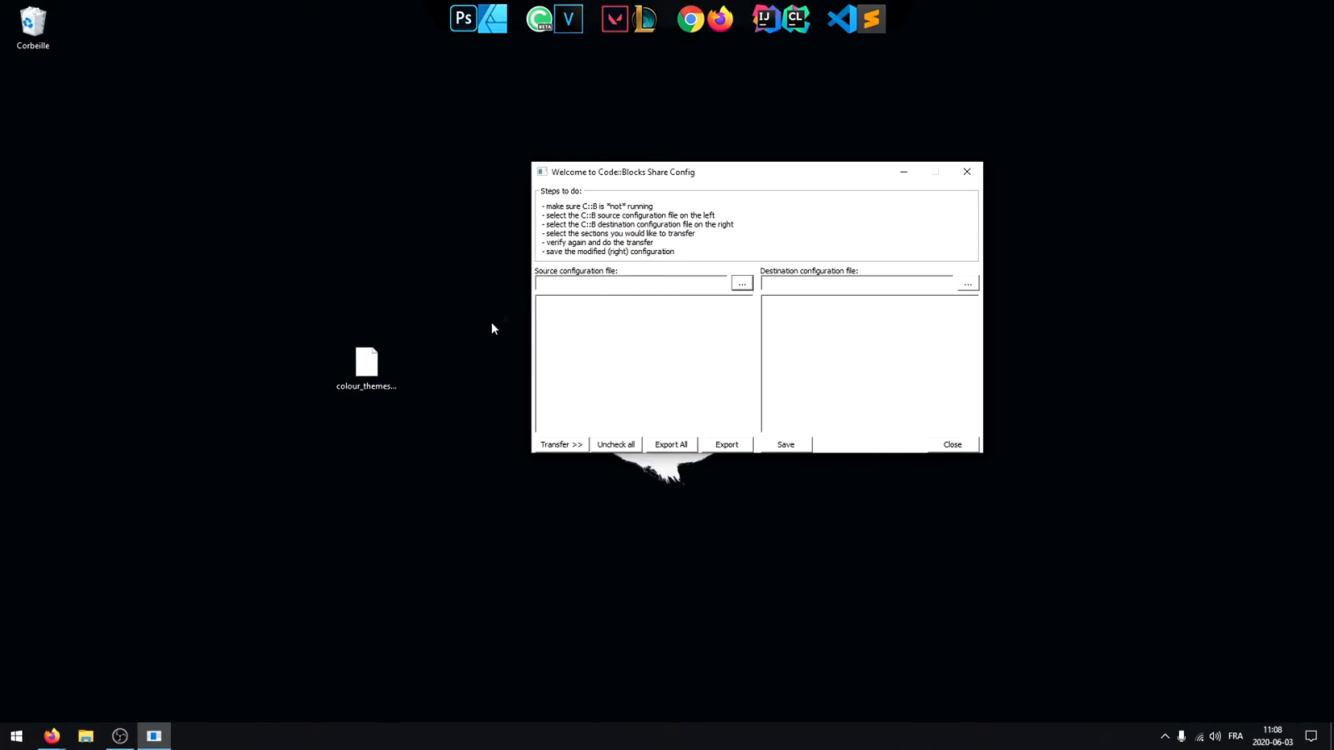
# Step: Load colour_themes.conf from the desktop as the source configuration file
pyautogui.click(742, 285)
pyautogui.click(596, 321)
pyautogui.click(687, 299)
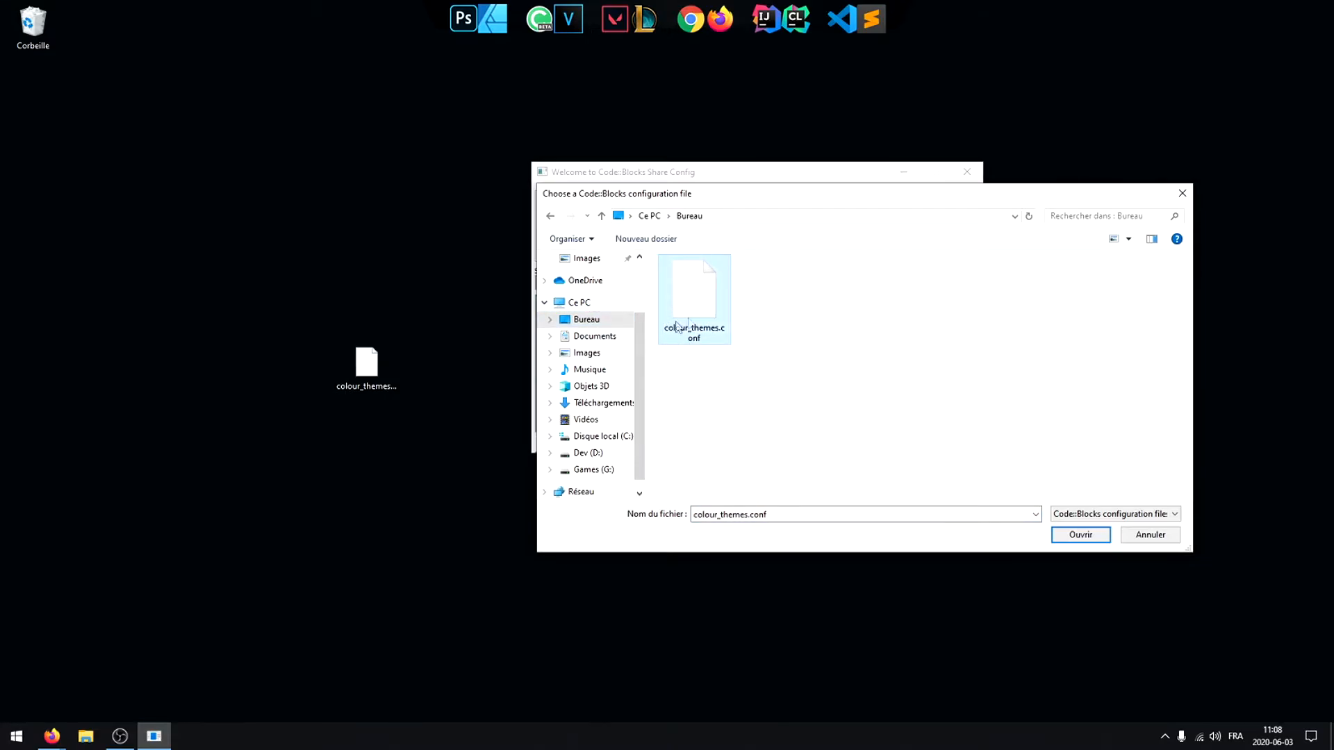
pyautogui.click(1105, 541)
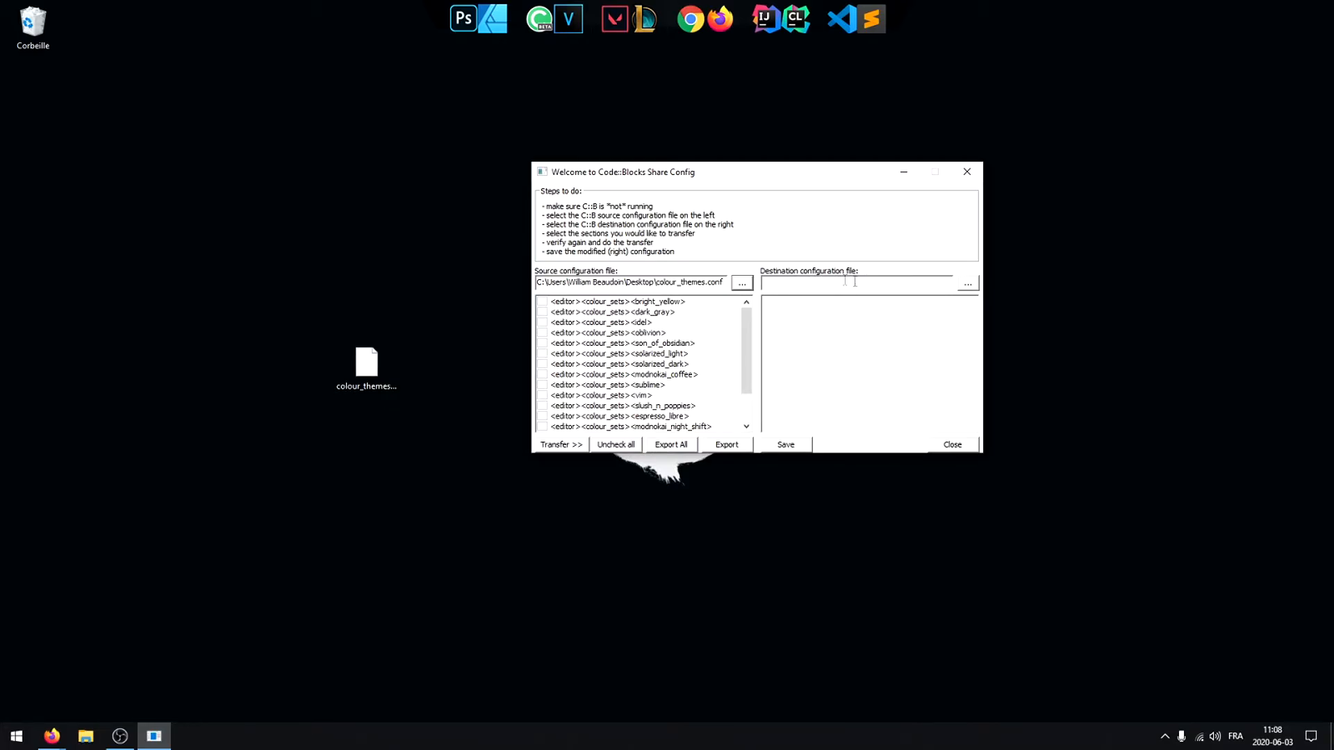
pyautogui.click(968, 282)
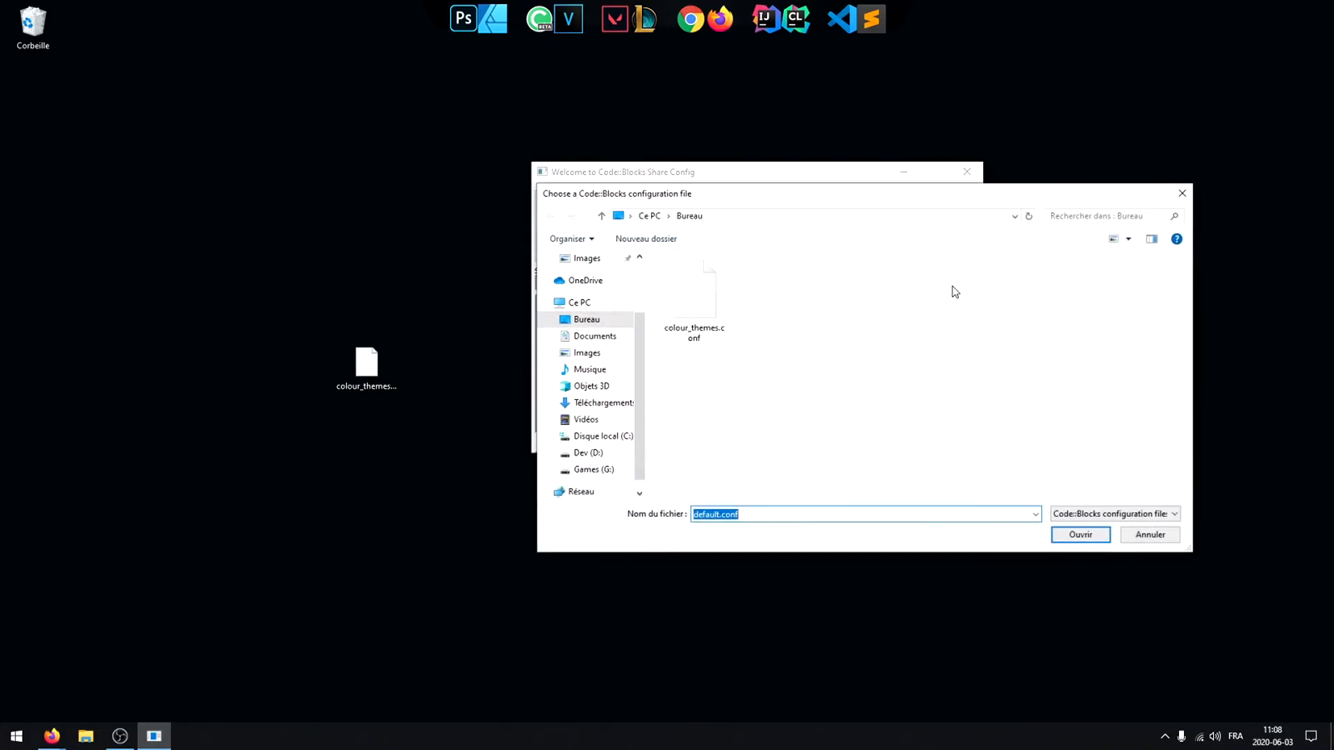
pyautogui.moveTo(970, 195); pyautogui.dragTo(891, 264)
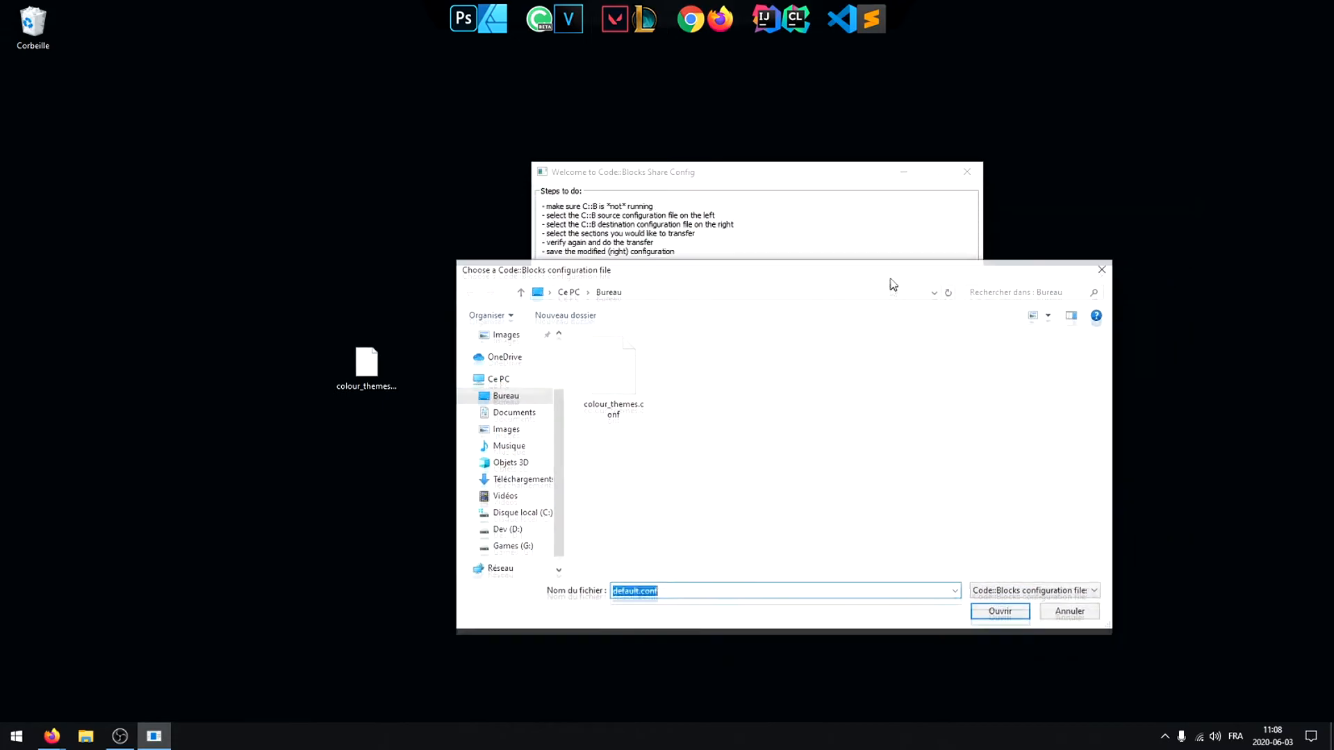
pyautogui.click(1103, 263)
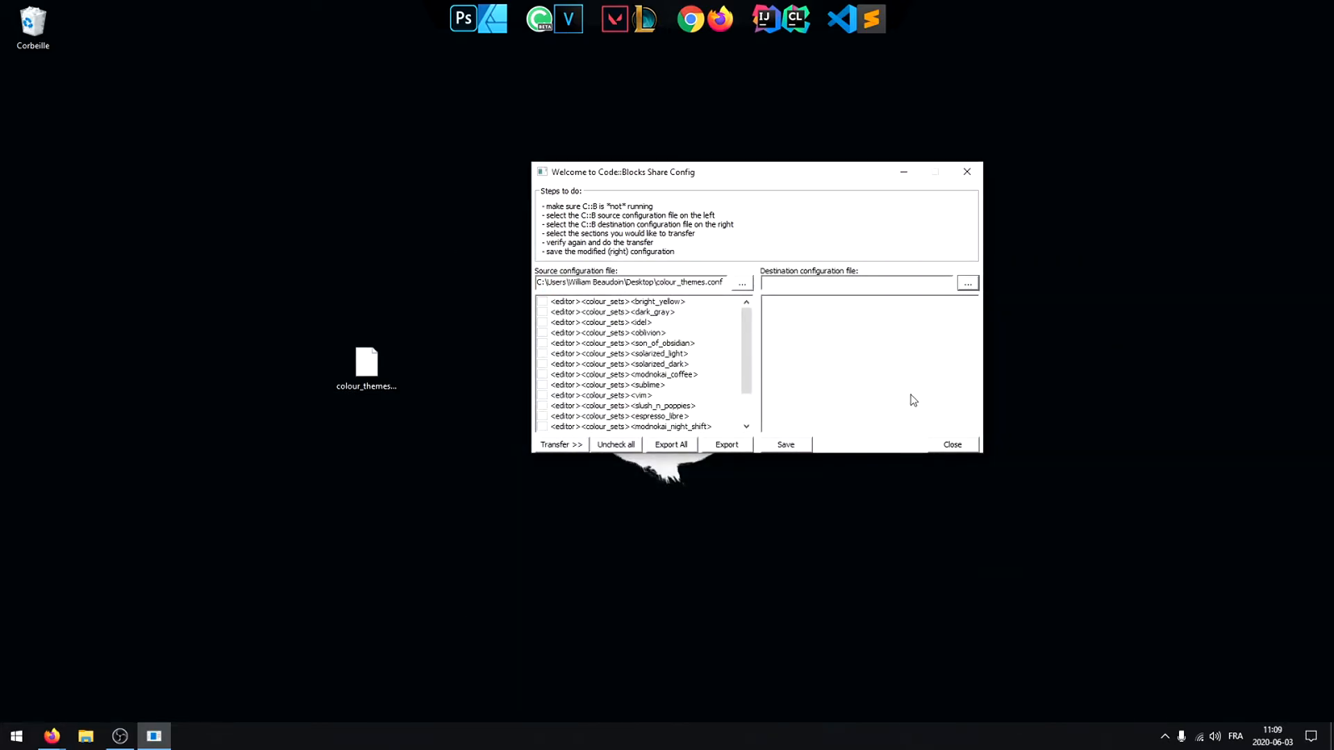
# Step: Open the %appdata% location through the Windows Run dialog and enter its CodeBlocks folder
pyautogui.press('super+r')
pyautogui.moveTo(121, 588); pyautogui.dragTo(572, 446)
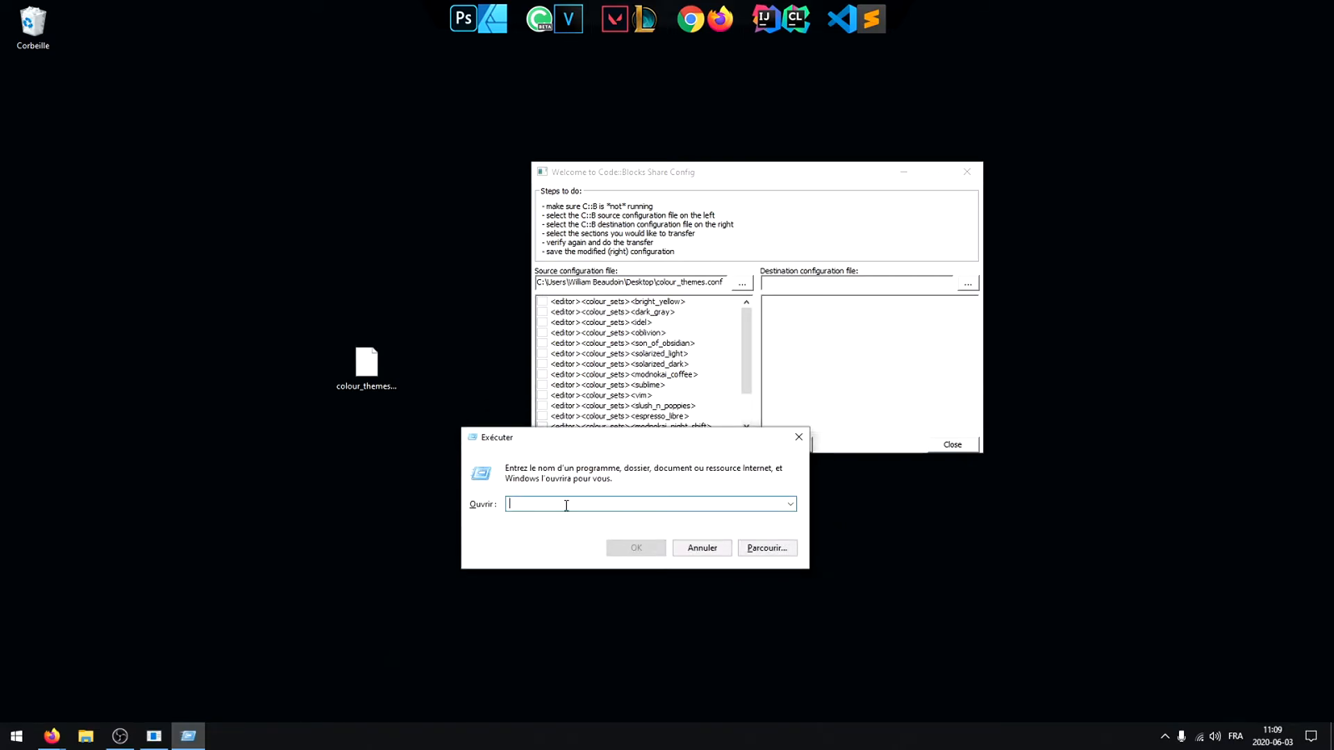
pyautogui.write('%app')
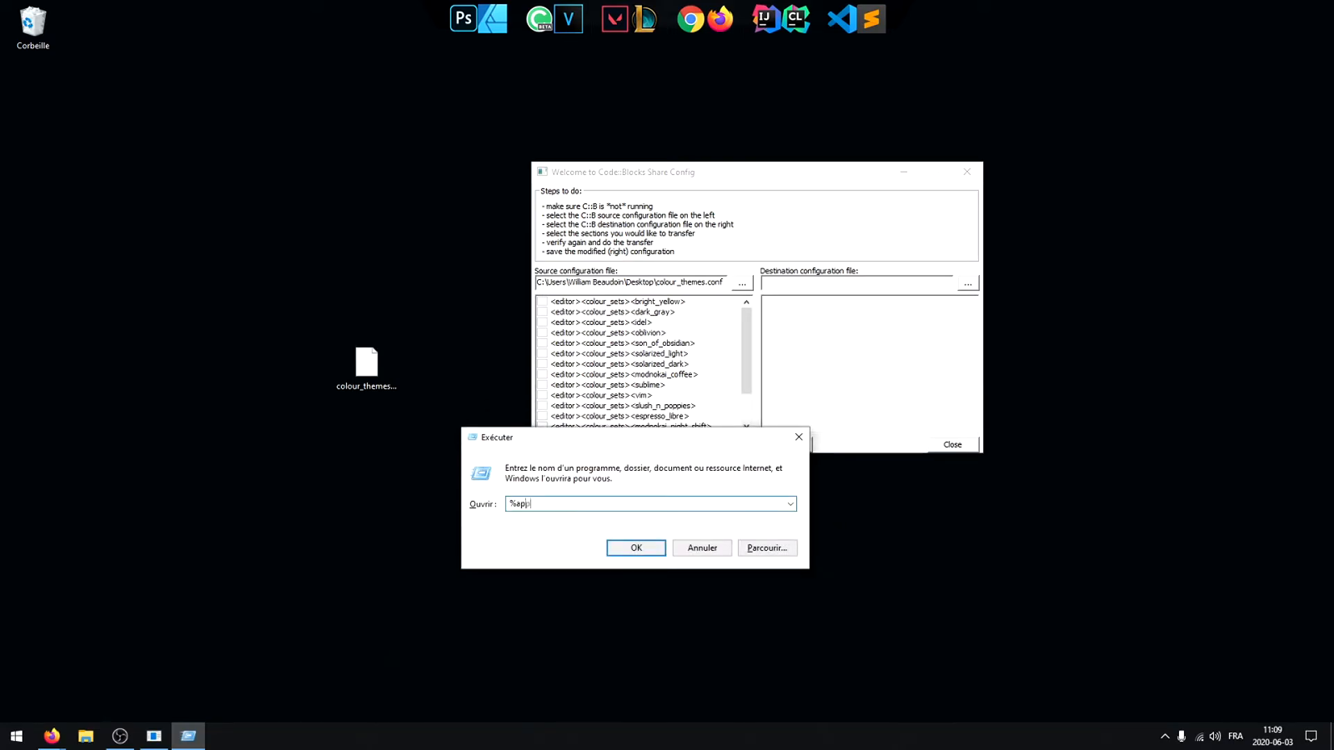
pyautogui.write('data%')
pyautogui.press('Return')
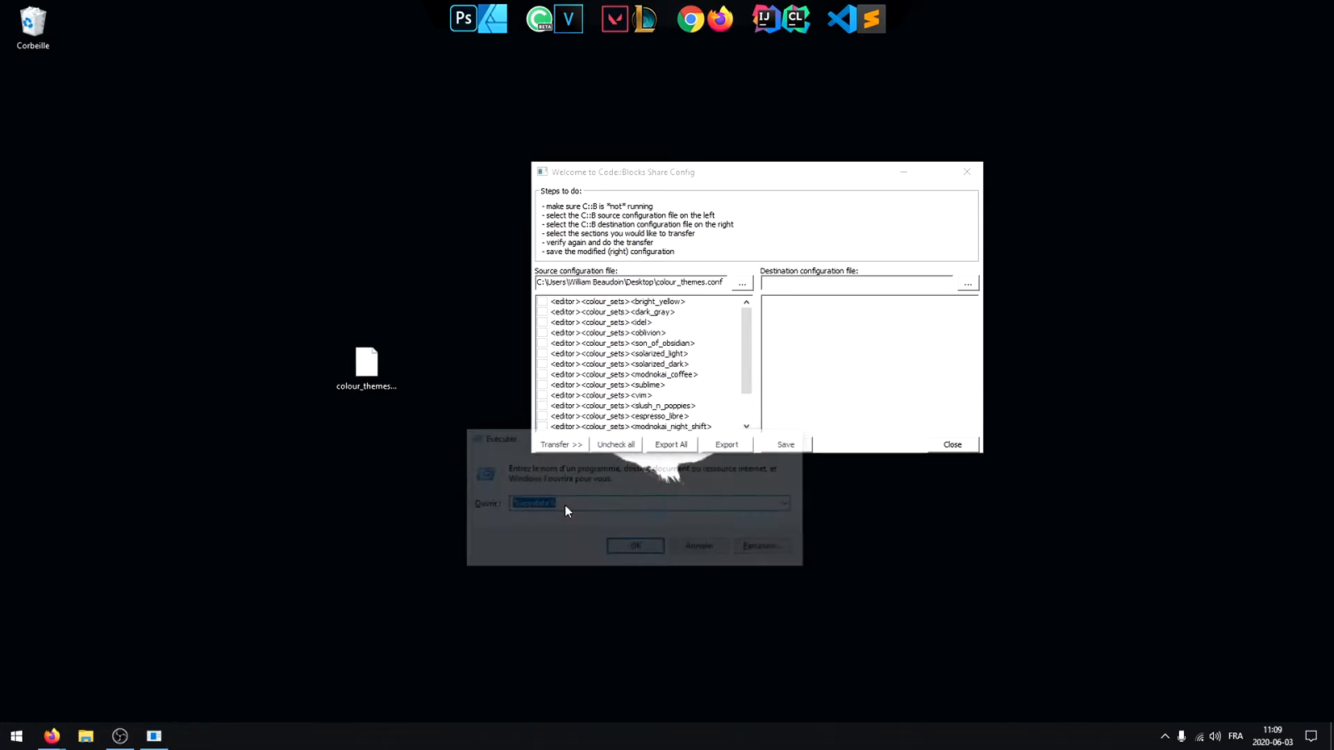
pyautogui.doubleClick(495, 400)
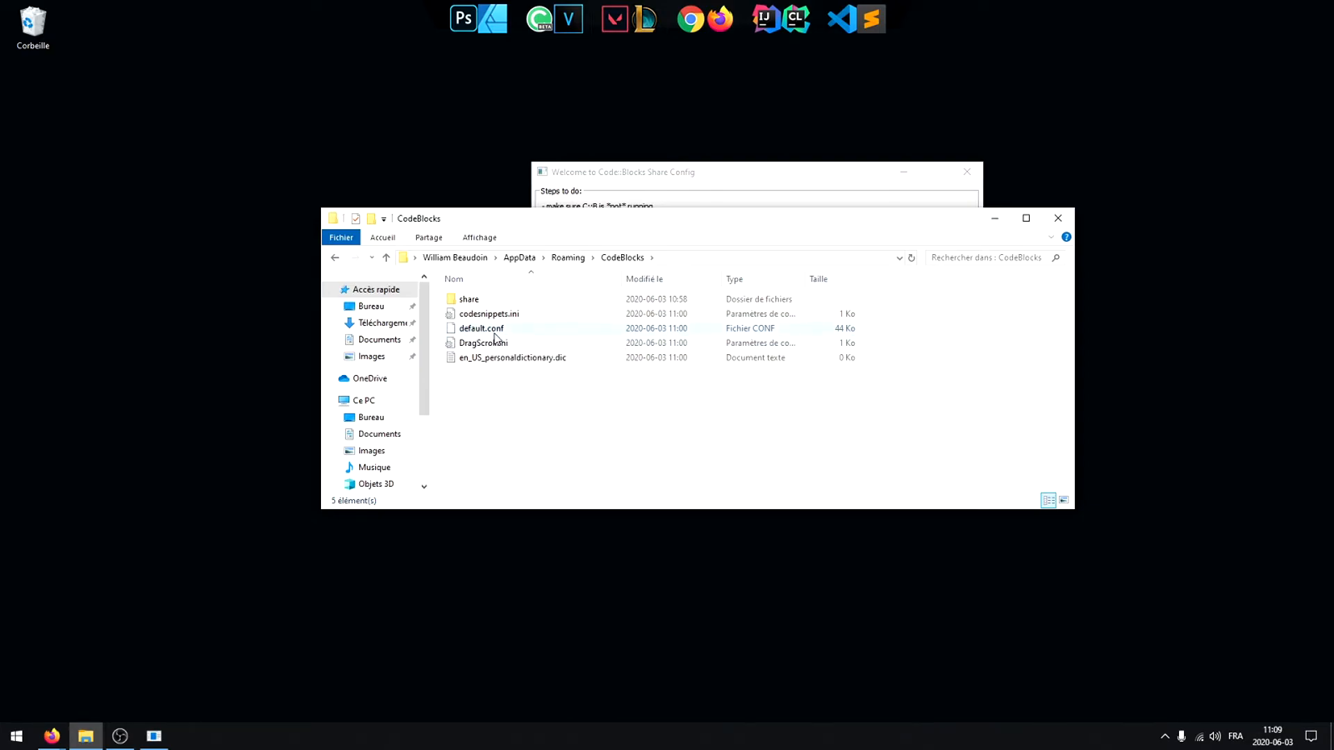
# Step: Locate default.conf in the CodeBlocks folder and copy the folder's full path
pyautogui.click(501, 335)
pyautogui.click(706, 259)
pyautogui.doubleClick(664, 257)
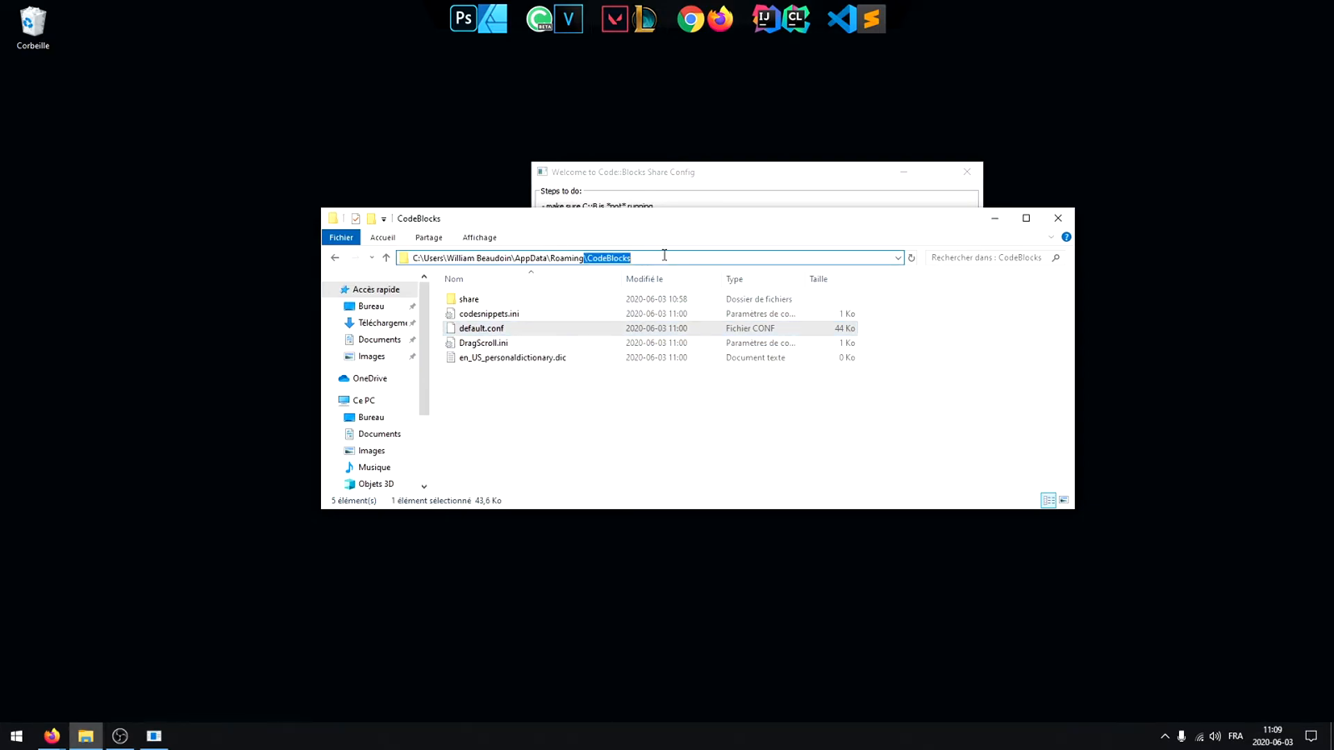
pyautogui.click(630, 488)
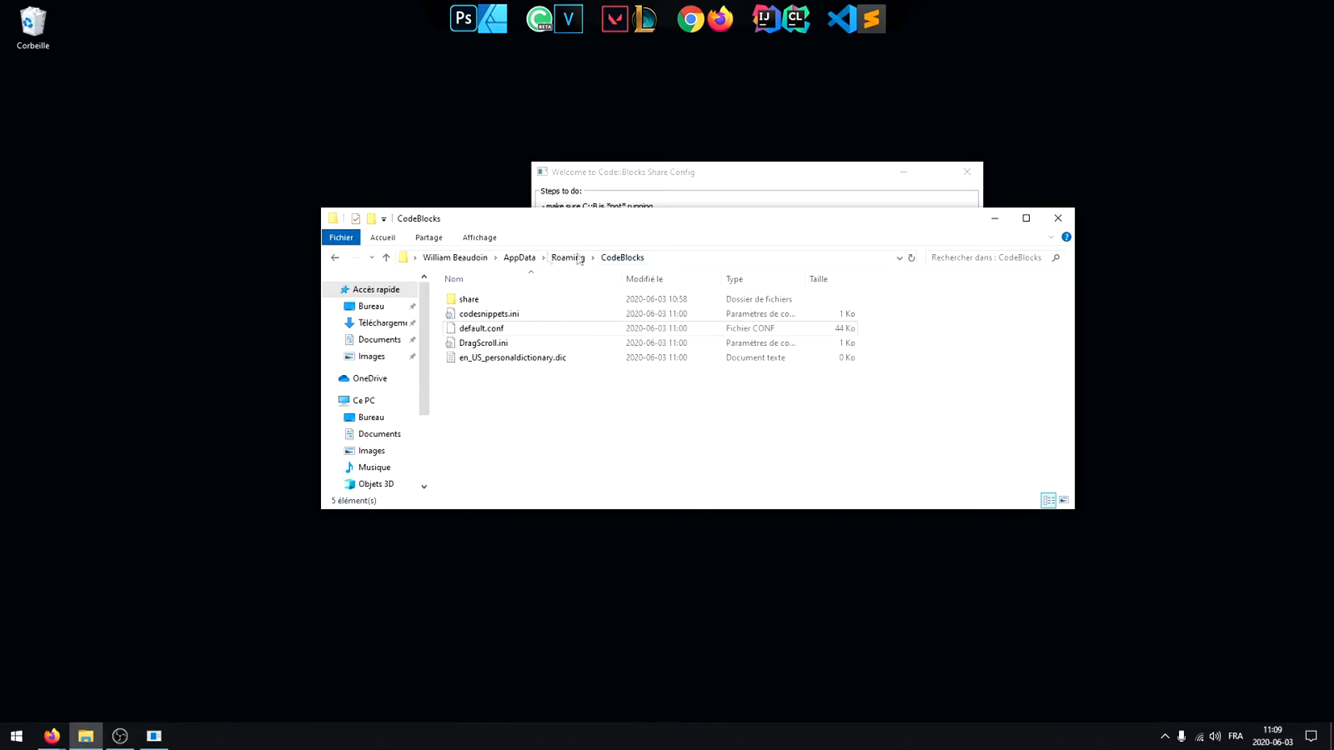
pyautogui.click(744, 260)
pyautogui.hotkey('ctrl', 'c')
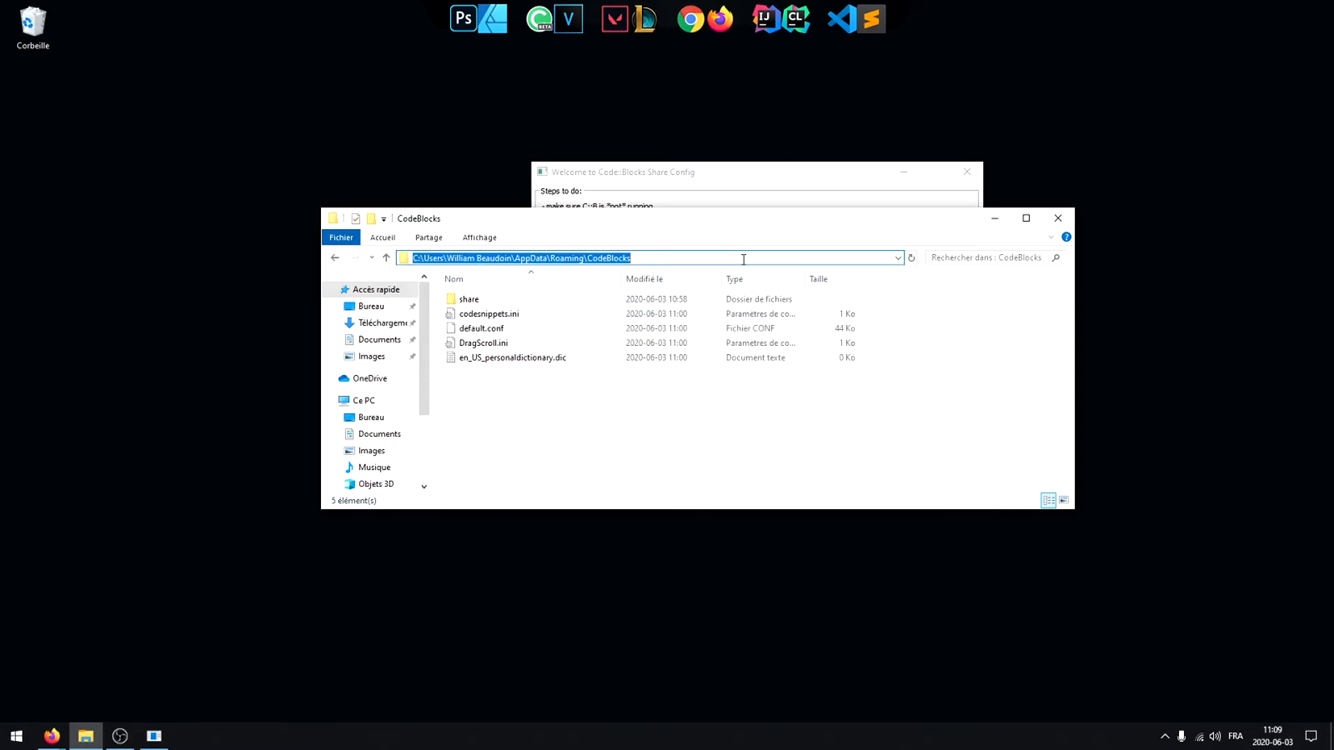
# Step: Load default.conf as Share Config's destination configuration file, using the copied CodeBlocks folder path
pyautogui.click(819, 182)
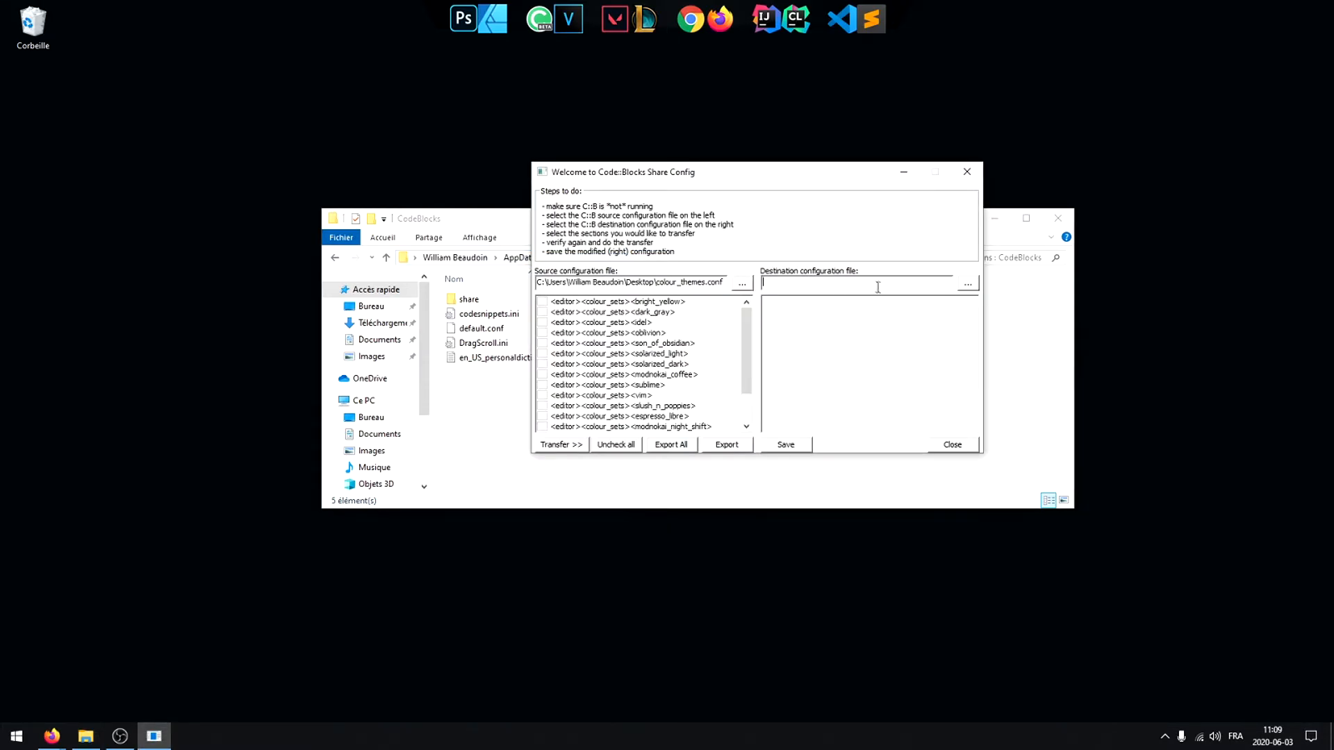
pyautogui.click(968, 283)
pyautogui.click(672, 283)
pyautogui.hotkey('ctrl', 'v')
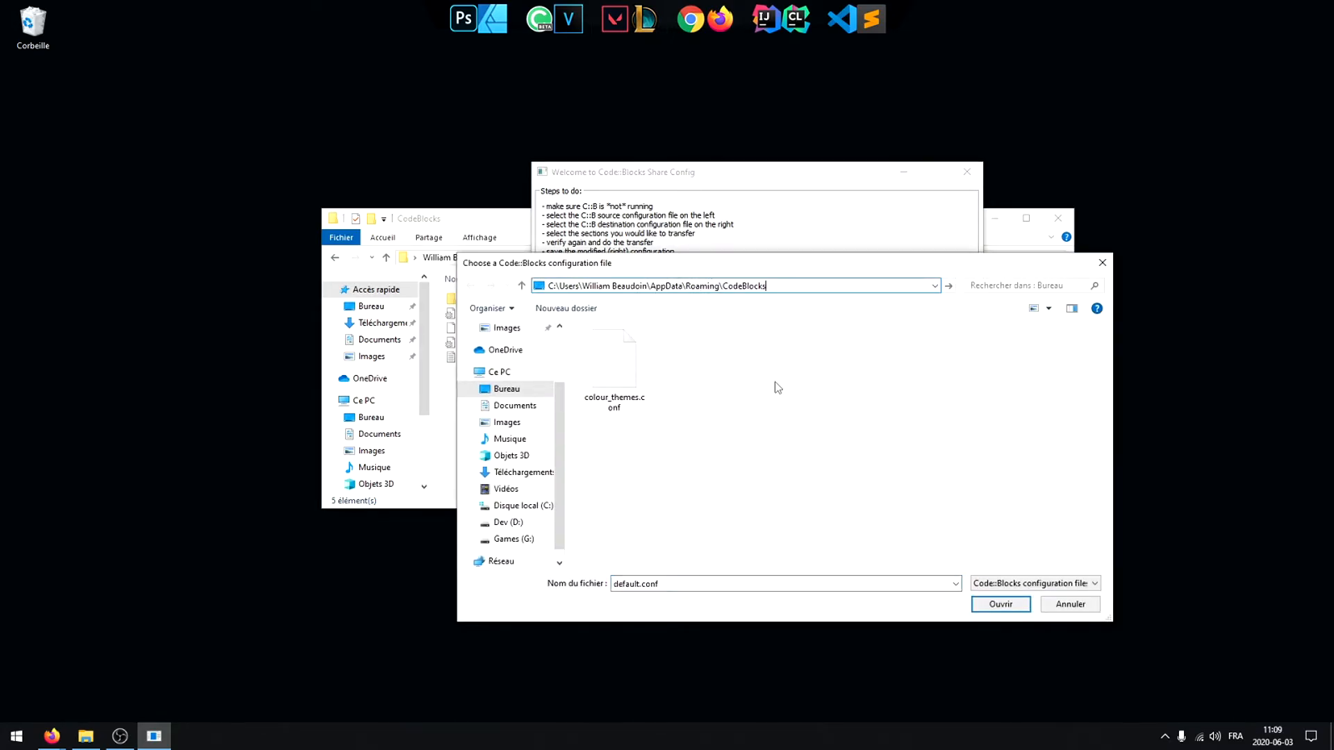
pyautogui.press('Return')
pyautogui.click(719, 363)
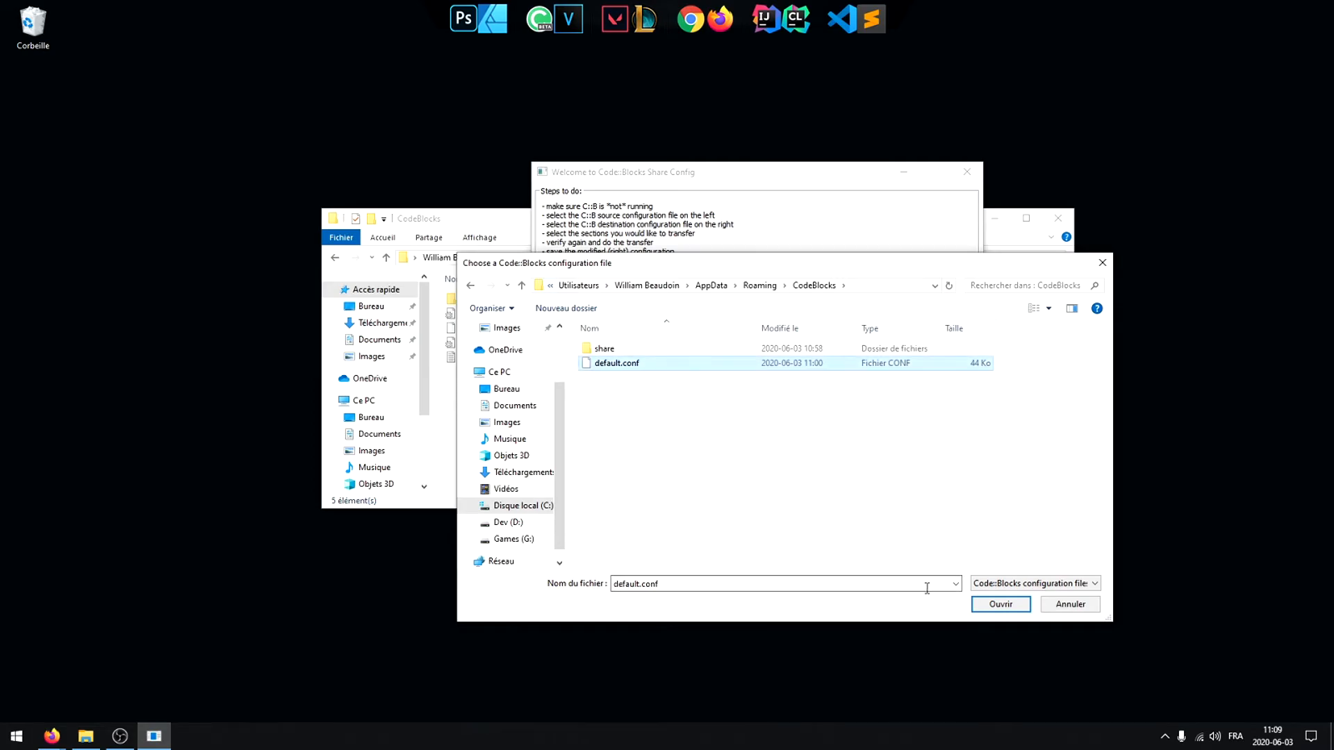
pyautogui.click(999, 606)
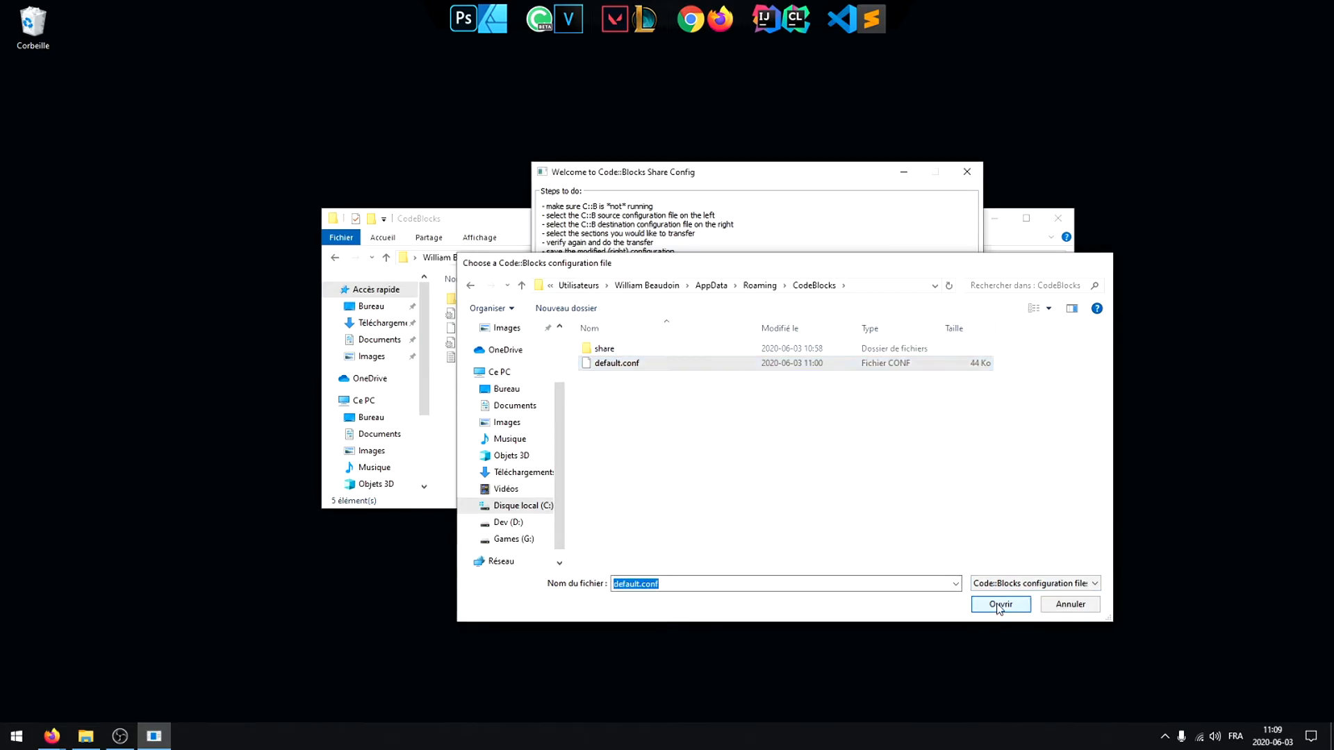
# Step: Mark every colour set entry in the source configuration for transfer, from bright_yellow through modnokai_night_shift_v2 and the final colour_sets node
pyautogui.click(561, 445)
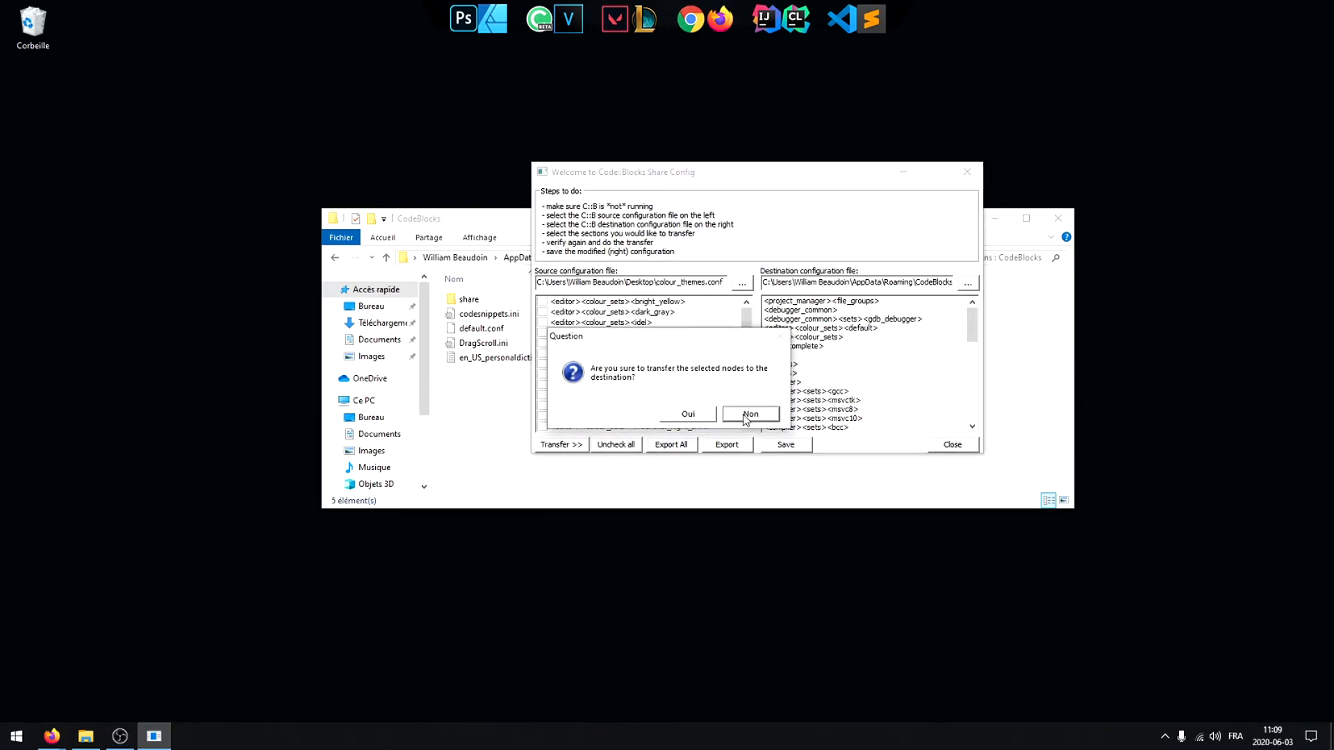
pyautogui.click(750, 414)
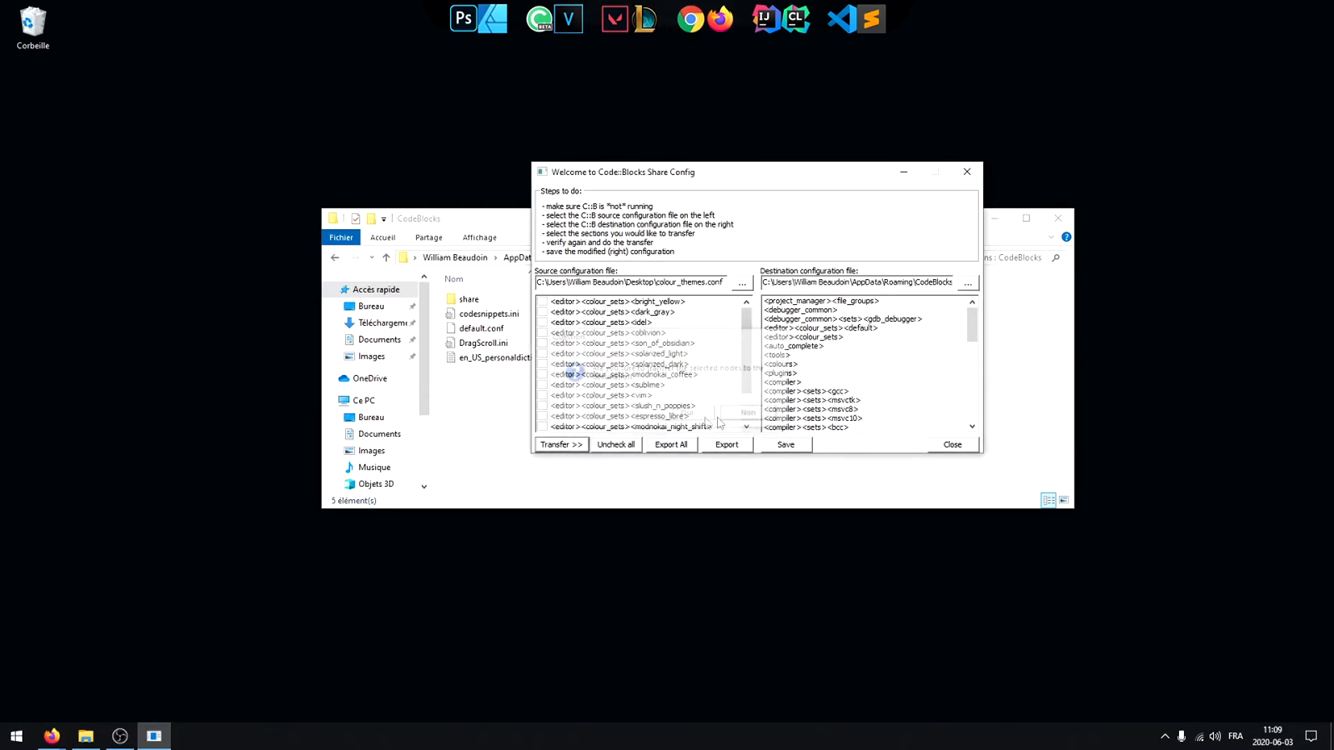
pyautogui.click(543, 301)
pyautogui.click(543, 312)
pyautogui.click(543, 333)
pyautogui.click(543, 343)
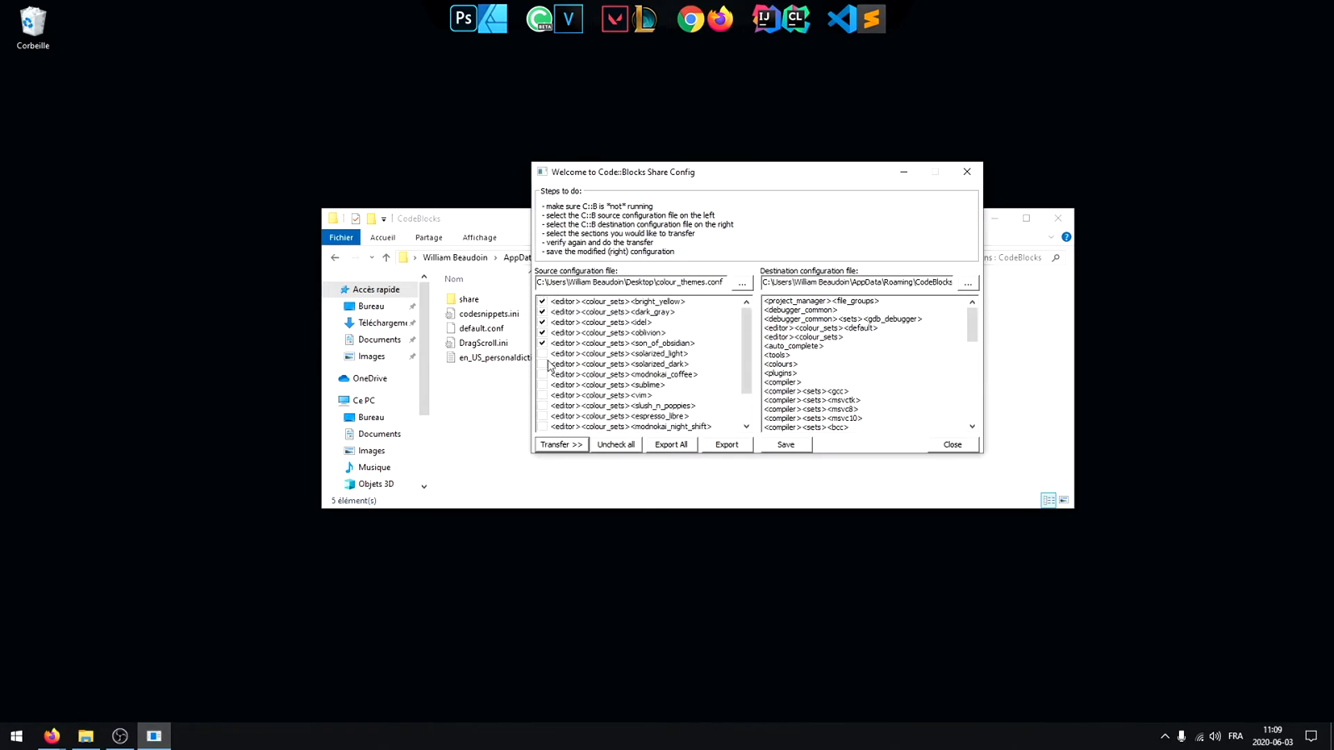
pyautogui.click(543, 354)
pyautogui.click(543, 395)
pyautogui.click(543, 406)
pyautogui.scroll(-1, 545, 412)
pyautogui.click(543, 385)
pyautogui.click(543, 395)
pyautogui.click(542, 405)
pyautogui.click(543, 416)
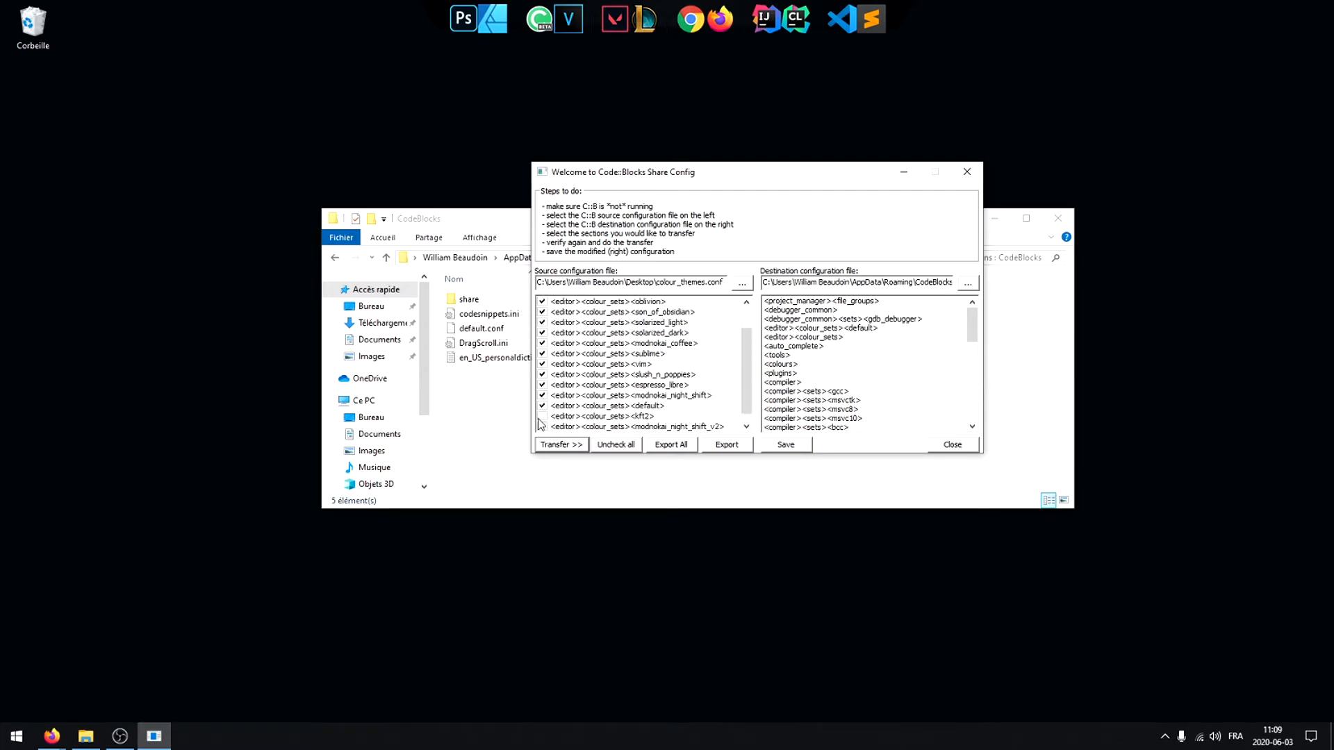
pyautogui.click(542, 426)
pyautogui.scroll(-1, 549, 417)
pyautogui.click(542, 427)
pyautogui.scroll(2, 553, 421)
pyautogui.scroll(-2, 559, 421)
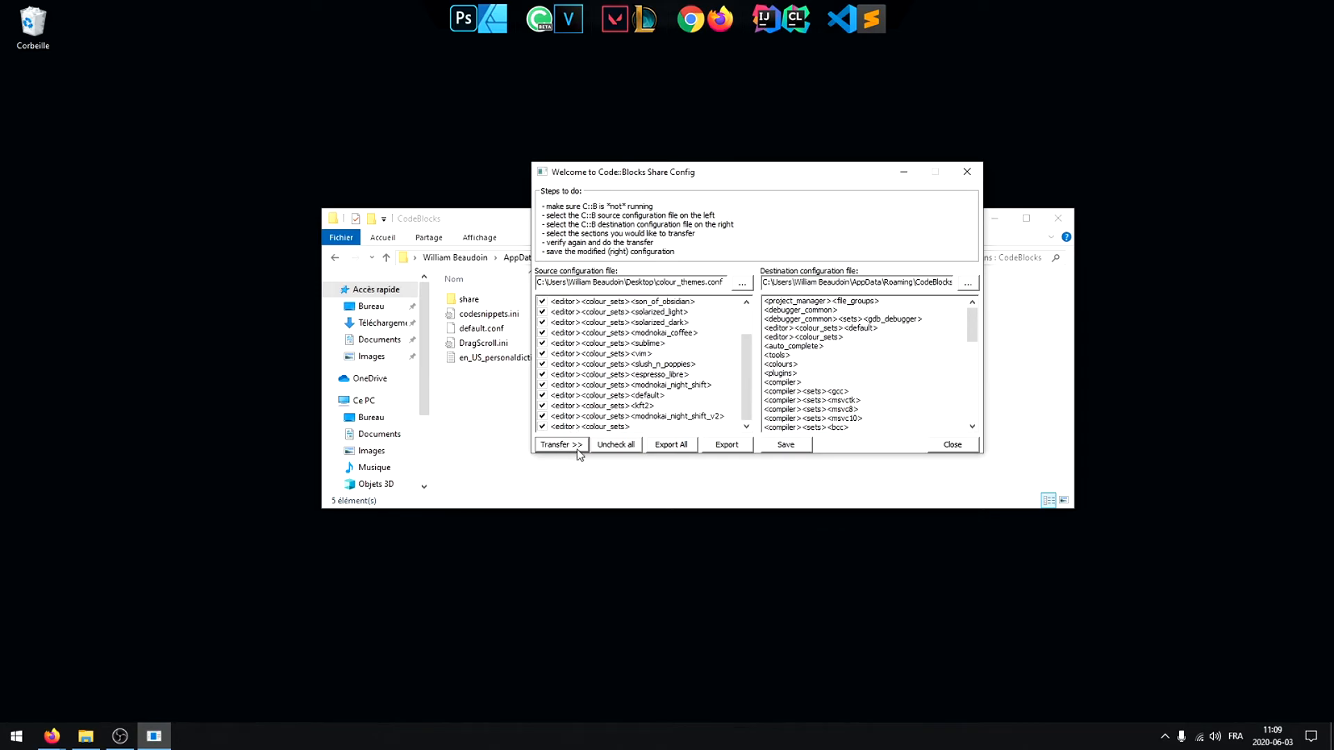
# Step: Transfer the checked colour set nodes to the destination configuration and confirm the transfer
pyautogui.click(581, 448)
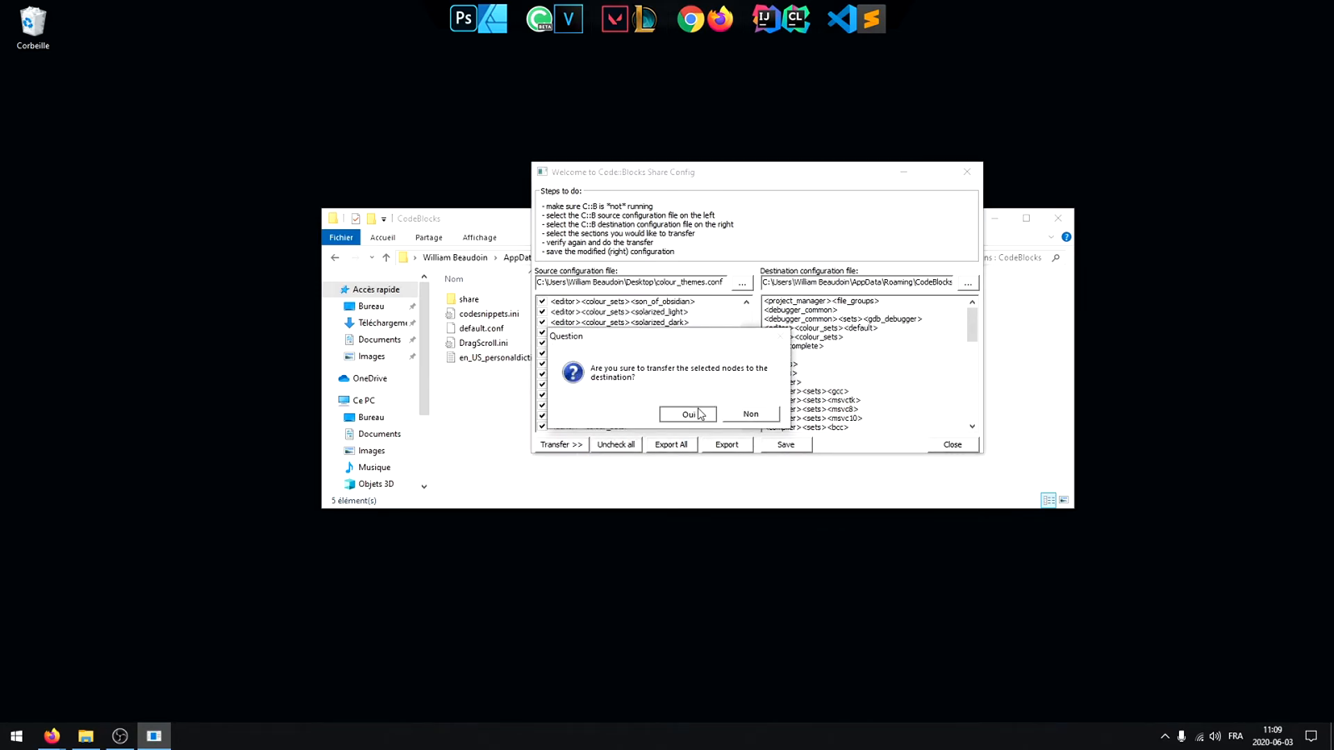
pyautogui.click(699, 415)
pyautogui.click(756, 417)
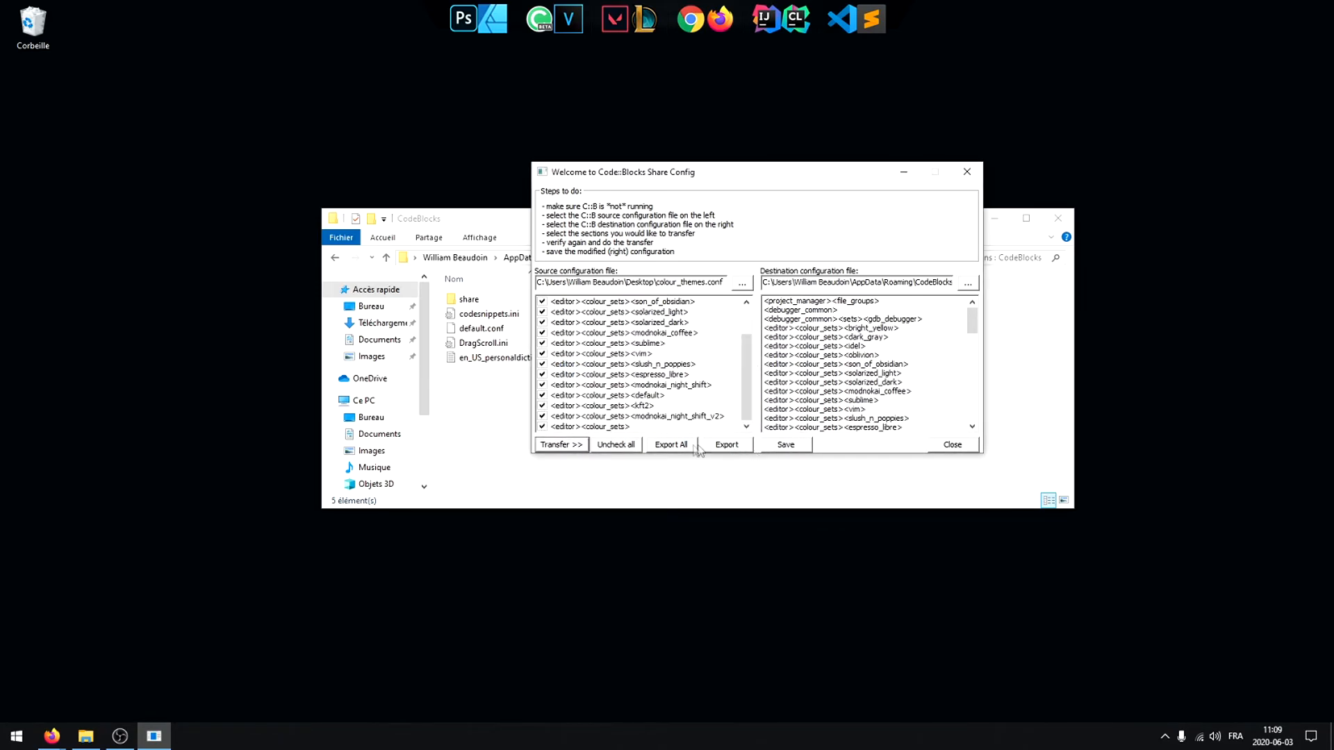
# Step: Save the updated destination configuration, then close Share Config and the CodeBlocks folder window
pyautogui.click(788, 446)
pyautogui.click(695, 415)
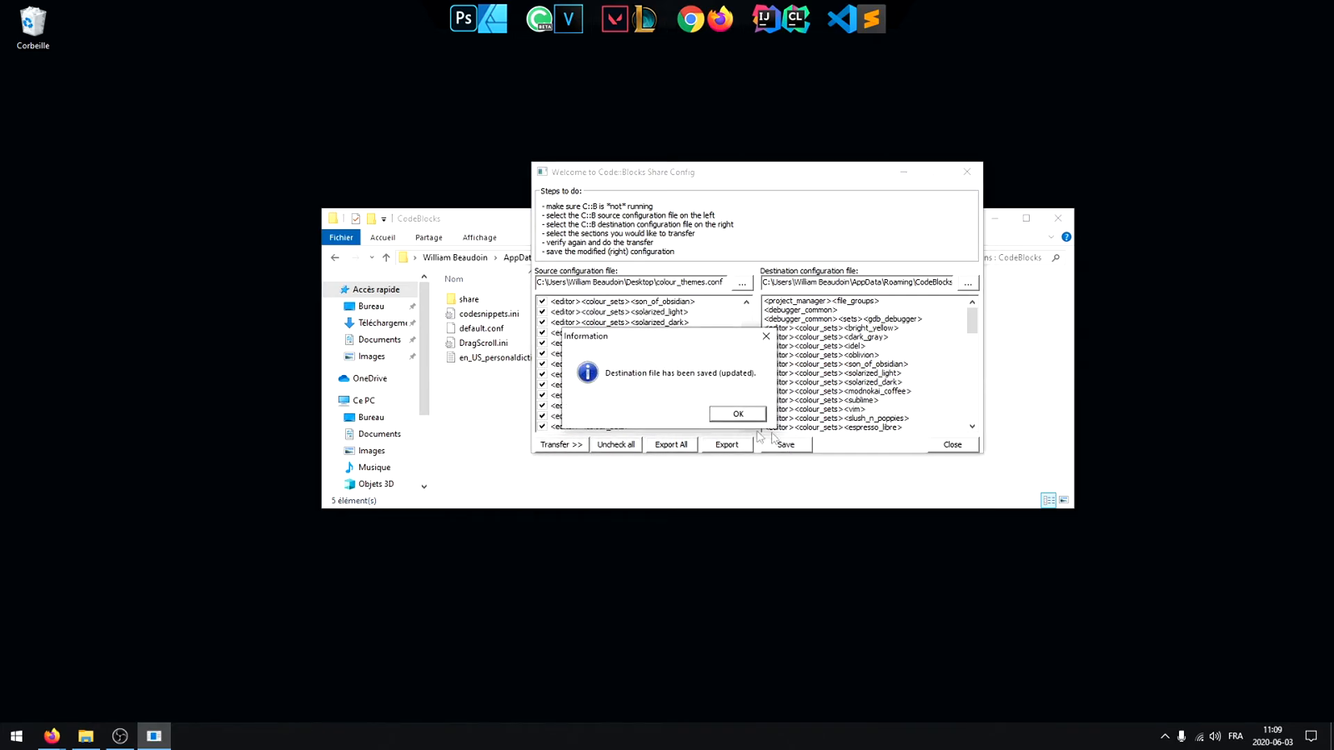
pyautogui.click(738, 414)
pyautogui.click(969, 445)
pyautogui.click(1059, 218)
# Step: Launch Code::Blocks and open the syntax highlighting section of the editor settings
pyautogui.press('super')
pyautogui.write('code')
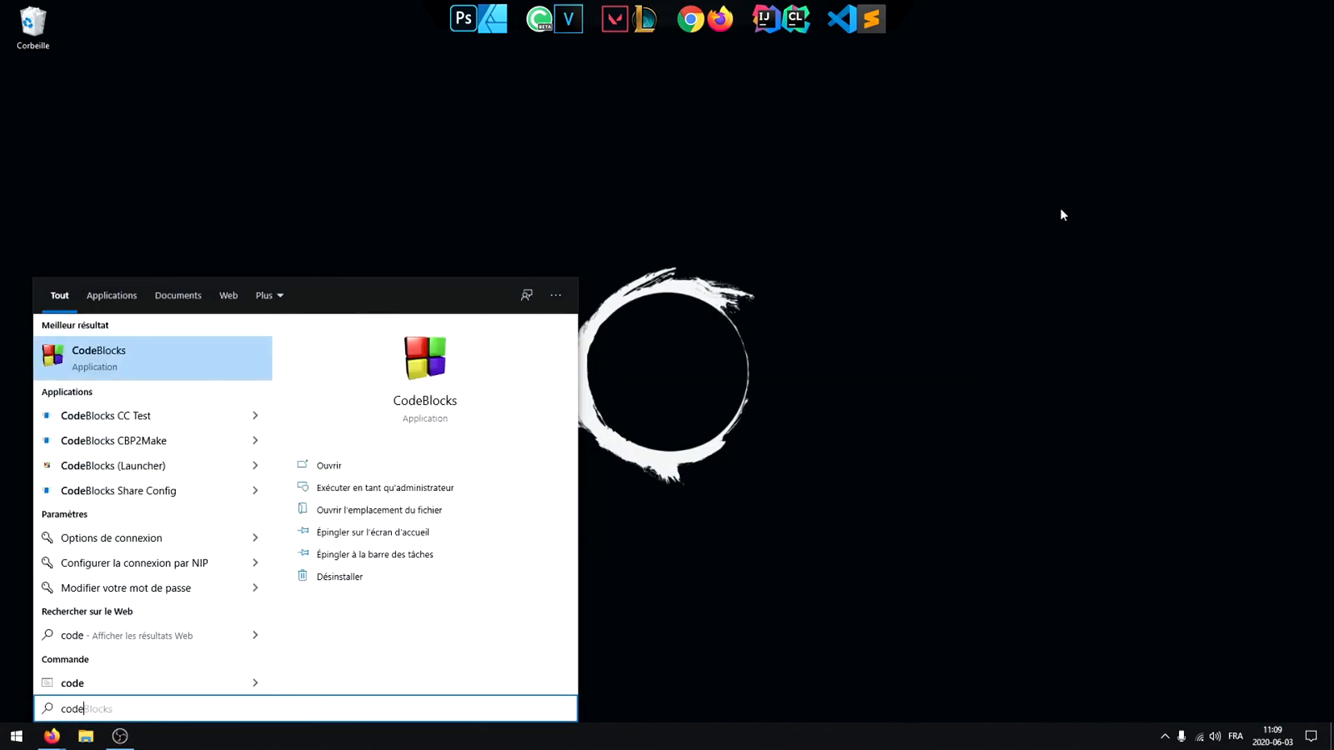
pyautogui.press('Return')
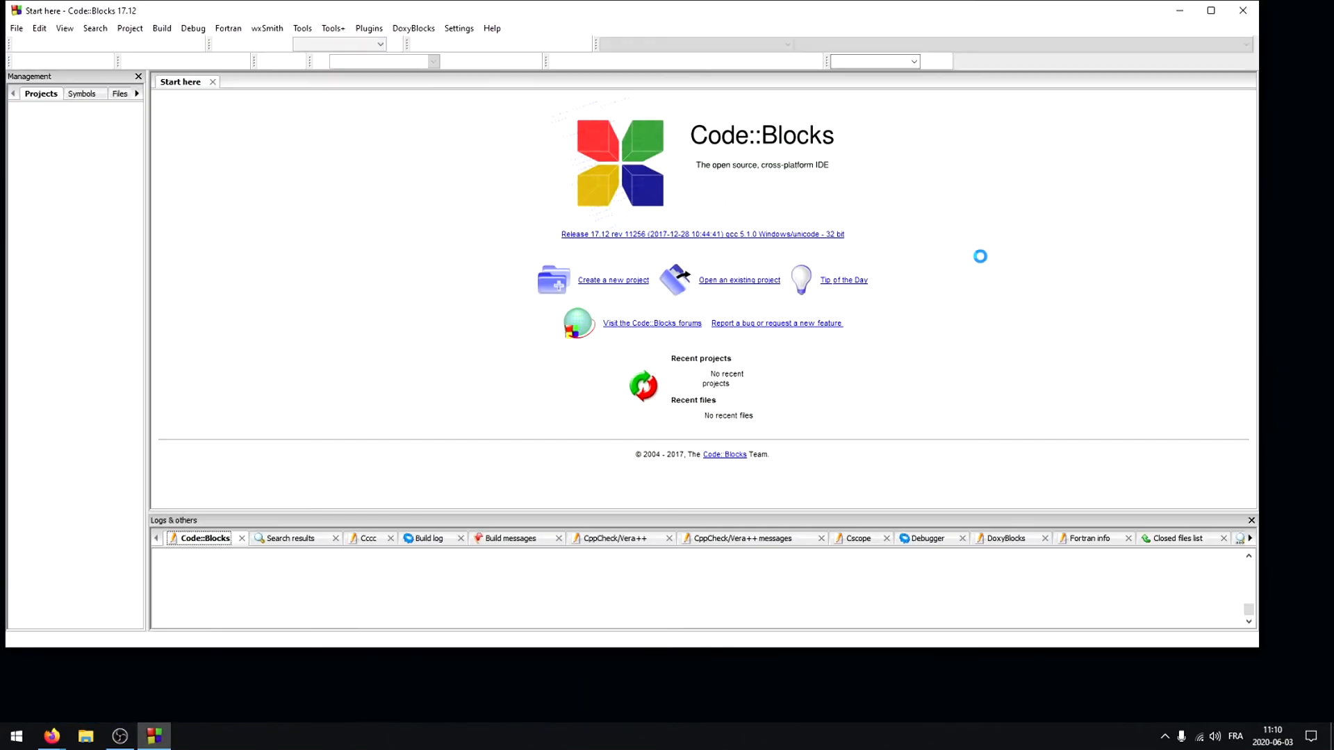
pyautogui.click(454, 29)
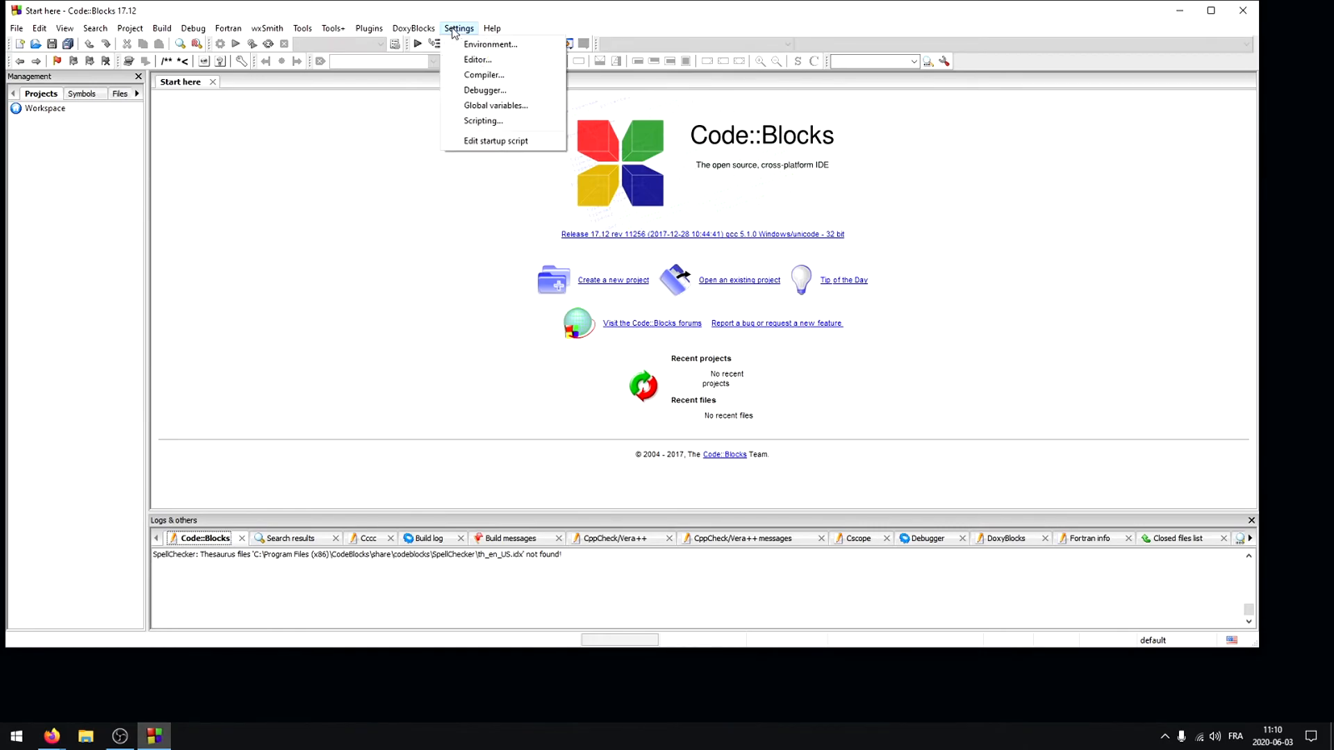
pyautogui.click(478, 60)
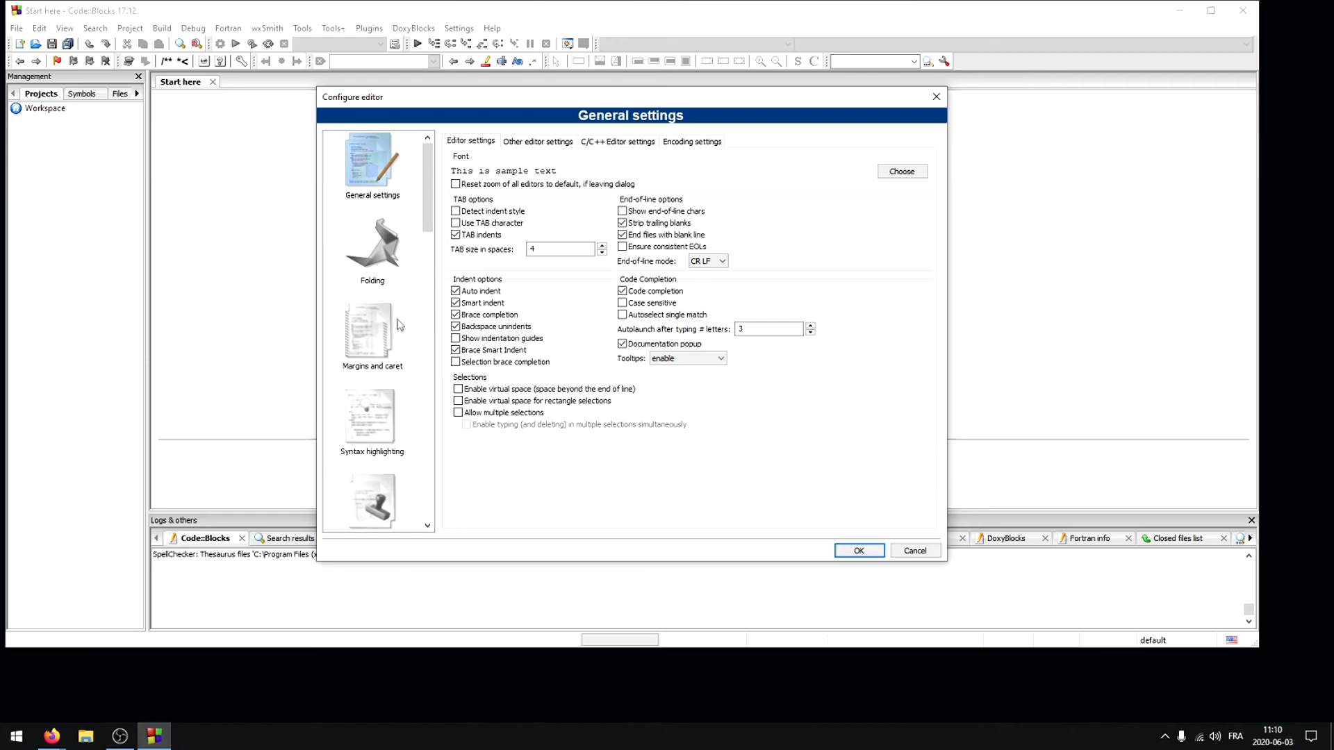
pyautogui.click(374, 420)
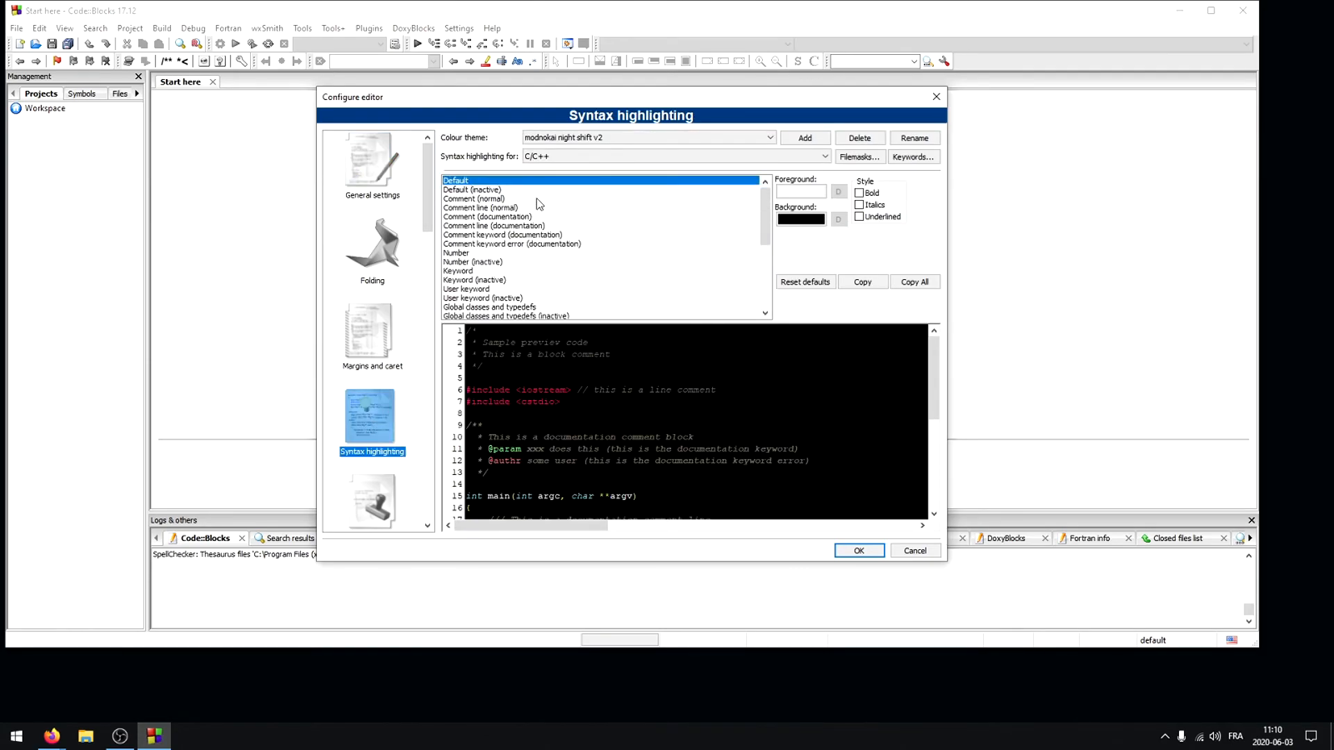
# Step: Try out several of the imported colour themes, including espresso libre, and set the editor's colour theme to sublime
pyautogui.press('Down')
pyautogui.press('Up')
pyautogui.click(566, 138)
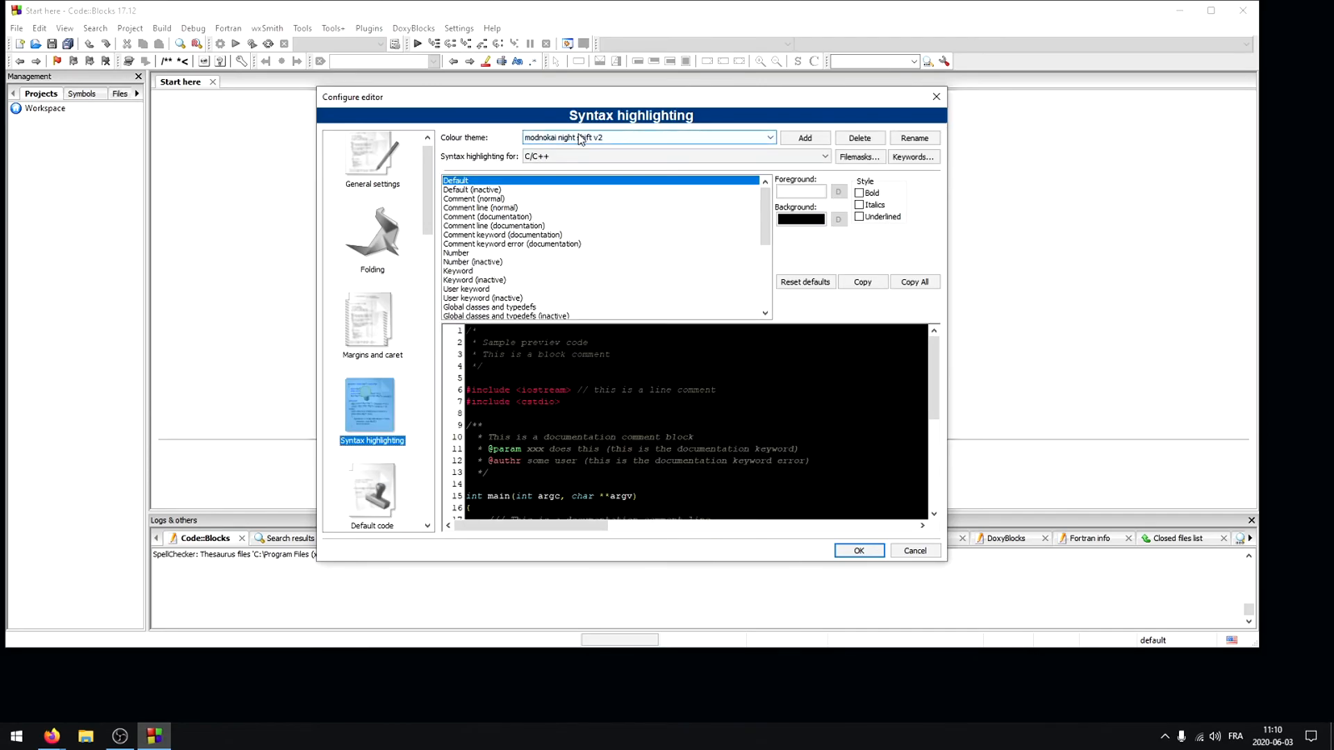
pyautogui.click(571, 162)
pyautogui.click(588, 137)
pyautogui.click(549, 177)
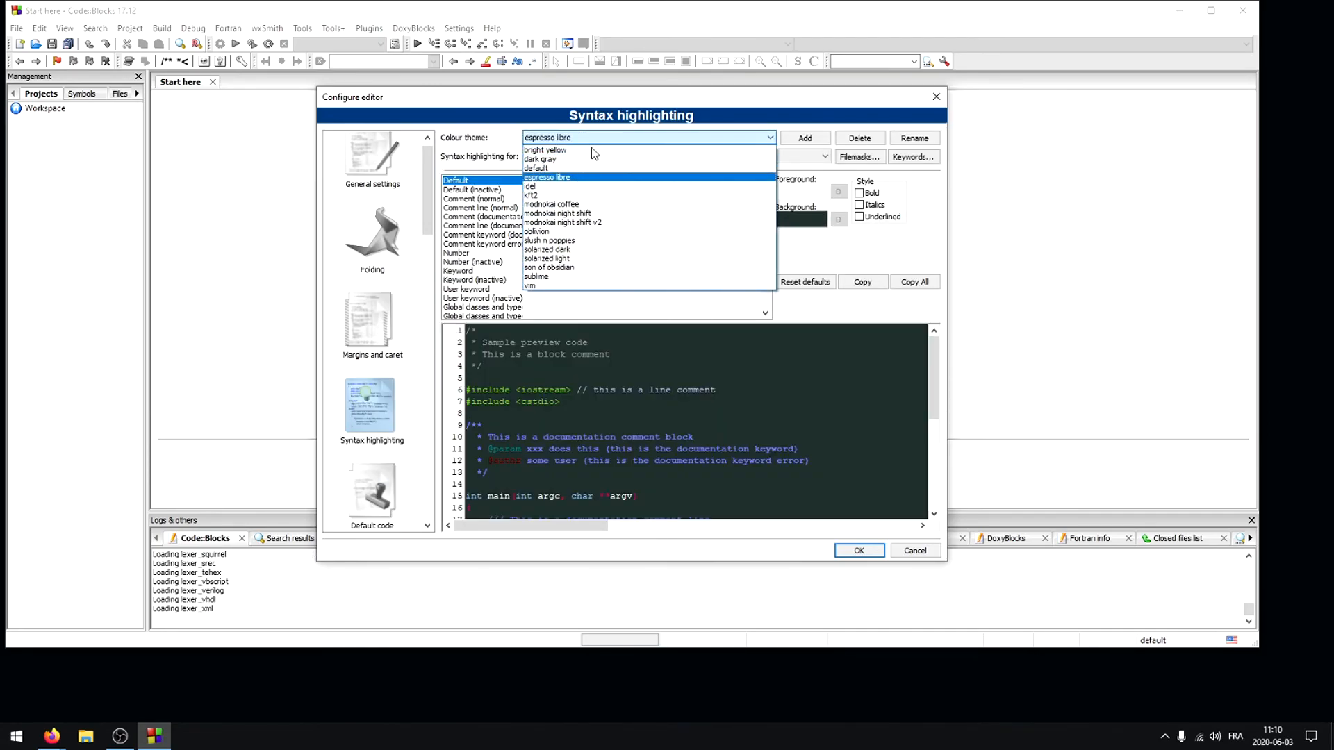
pyautogui.click(599, 139)
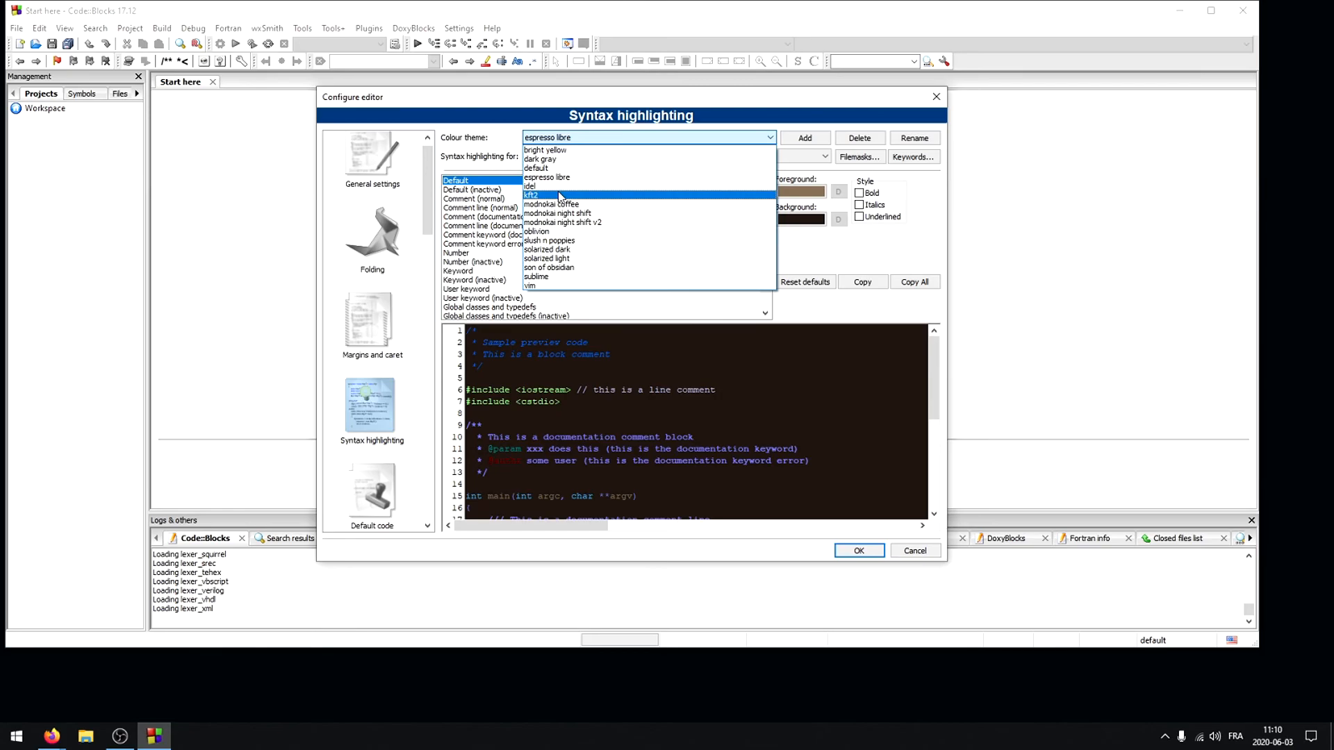
pyautogui.click(570, 194)
pyautogui.click(577, 137)
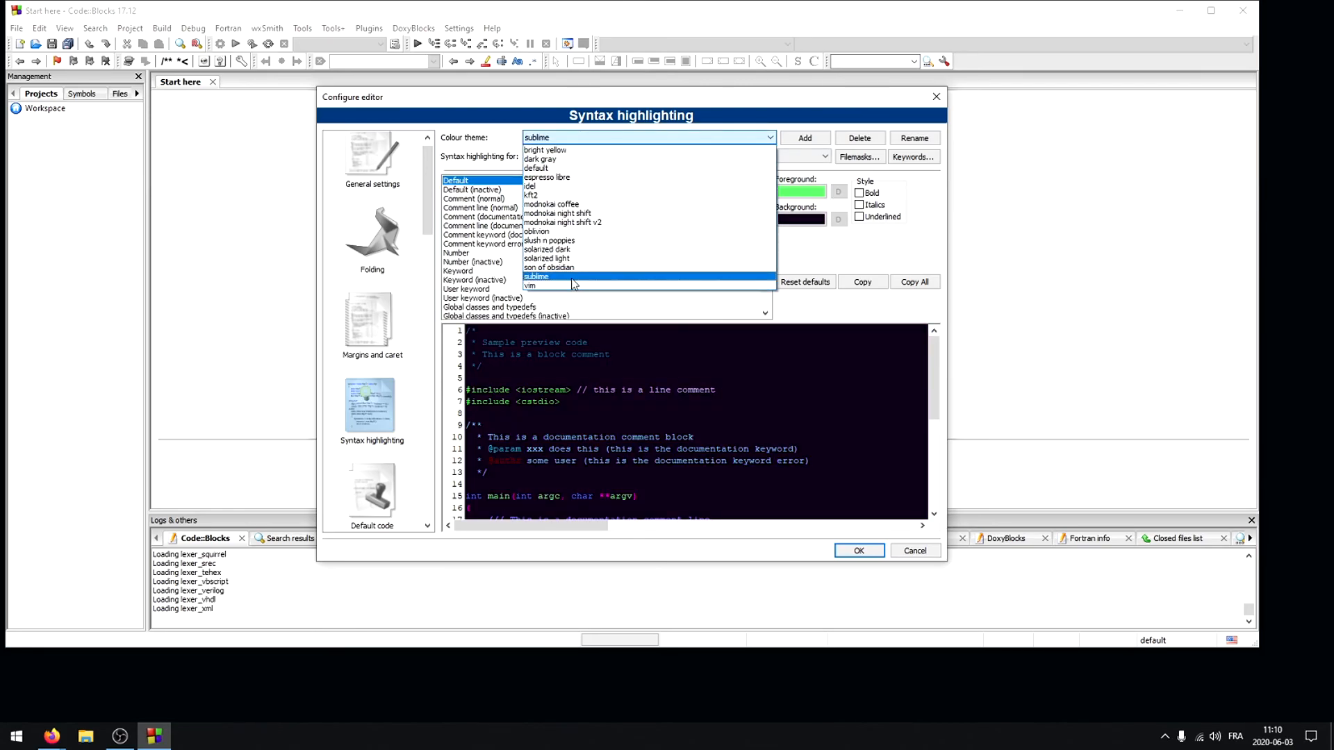
pyautogui.click(598, 271)
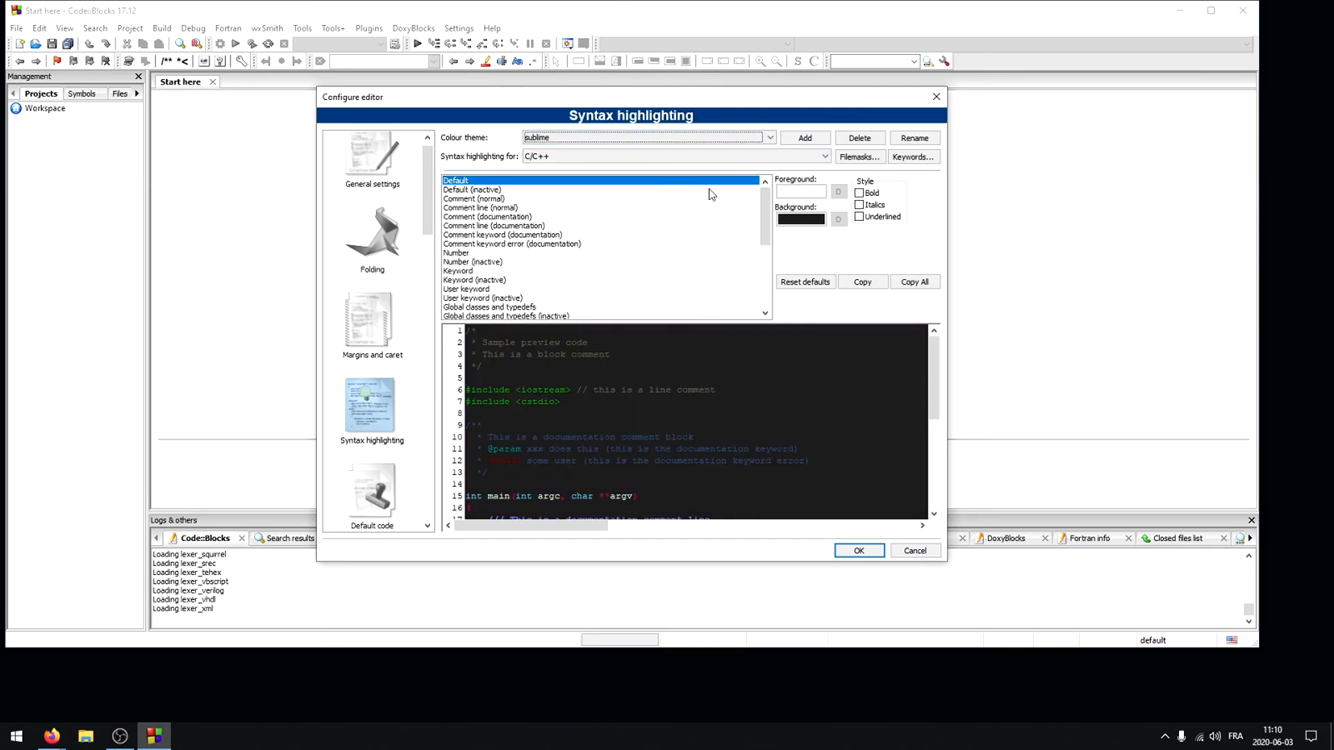